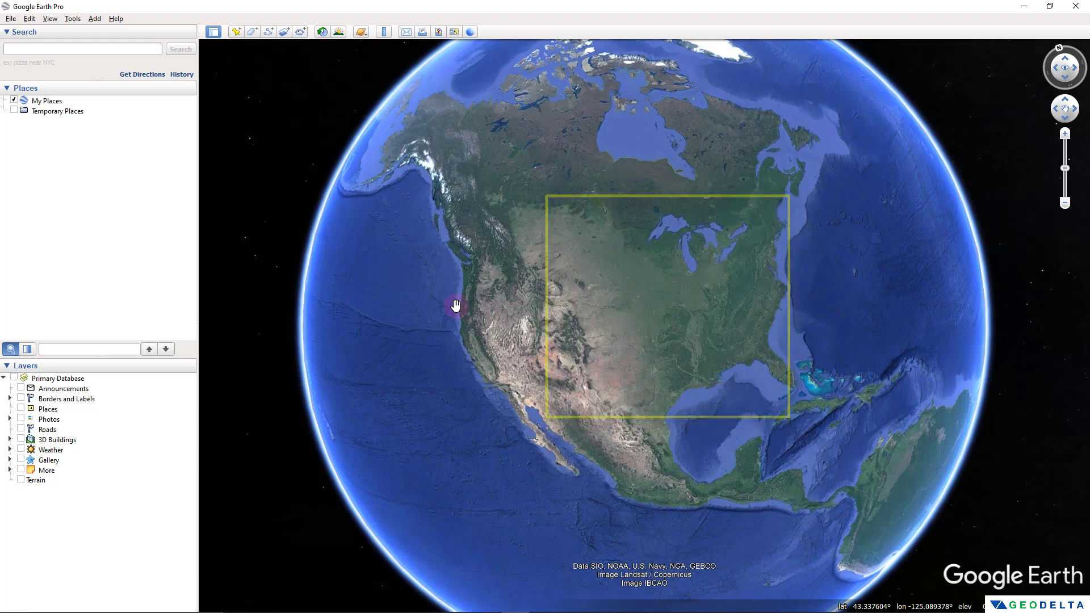
Switch to QGIS and add the US_states and capital cities shapefiles from the tutorial folder as layers
key(alt+Tab)
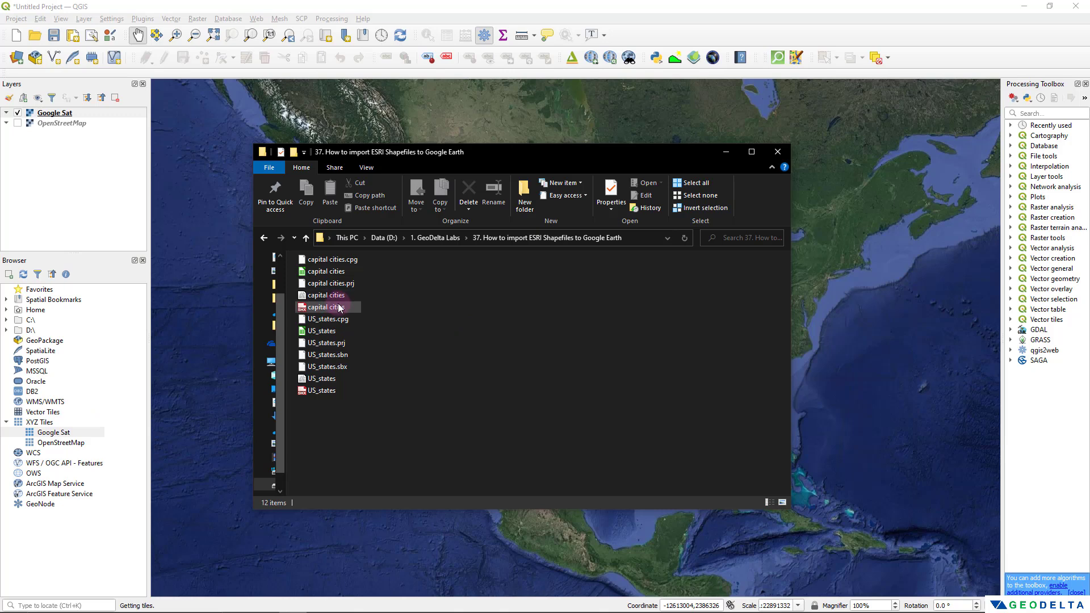
click(321, 379)
ctrl+click(329, 297)
drag(331, 302, 84, 117)
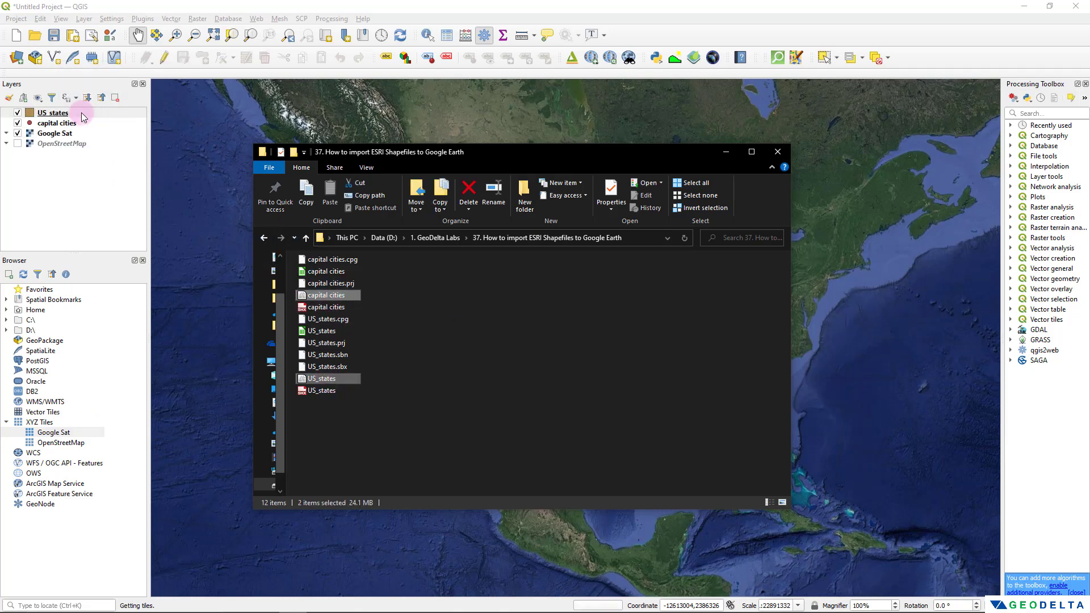
Hide the US_states layer to leave only the capital cities points over the satellite imagery
click(17, 113)
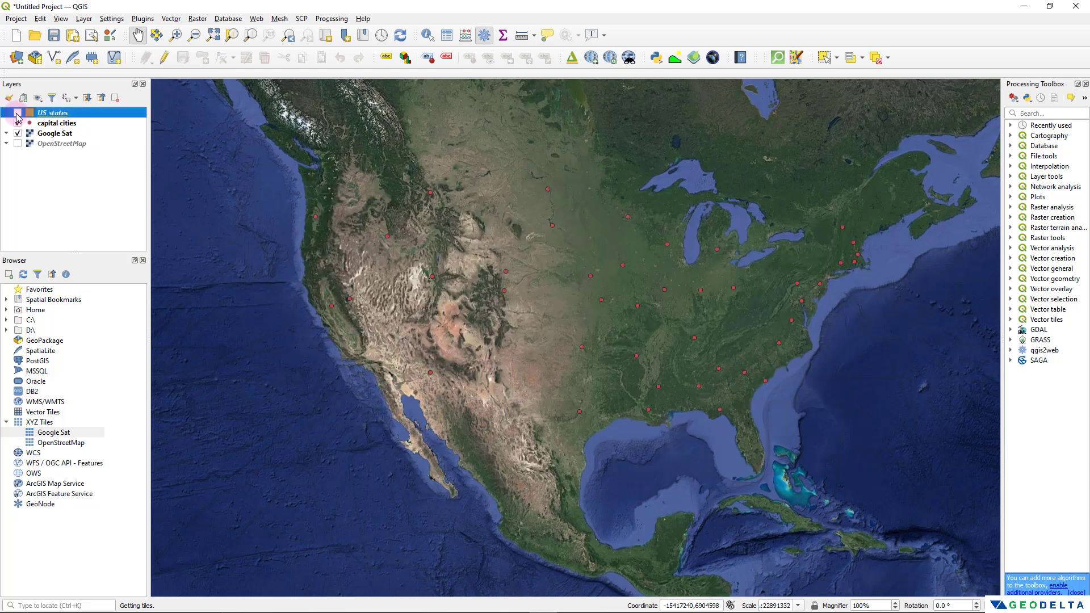
click(552, 308)
drag(552, 308, 537, 319)
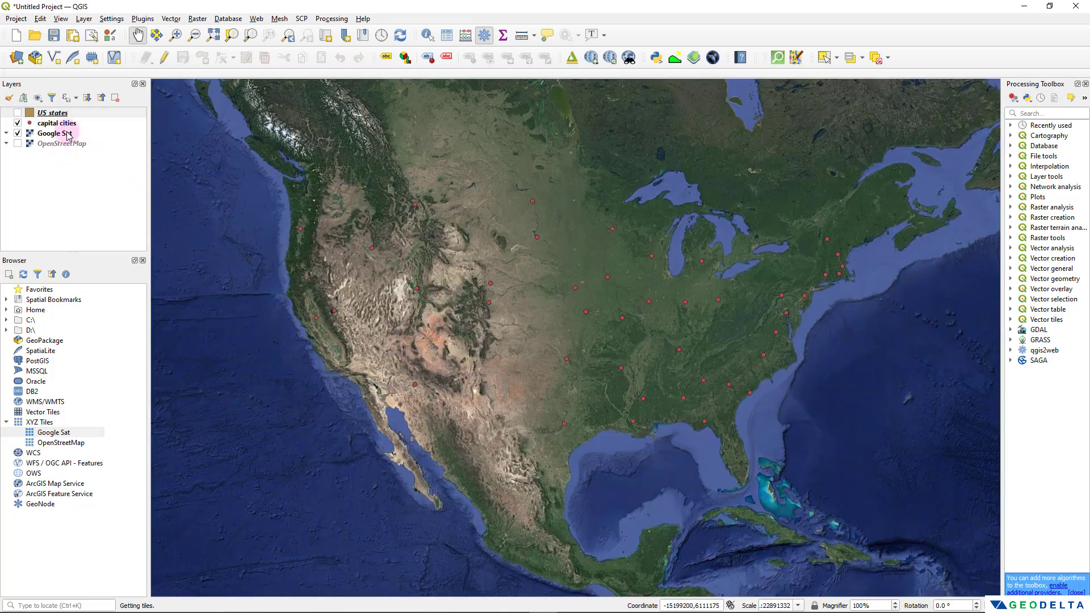
Restyle the capital cities layer with larger yellow point markers
right_click(30, 122)
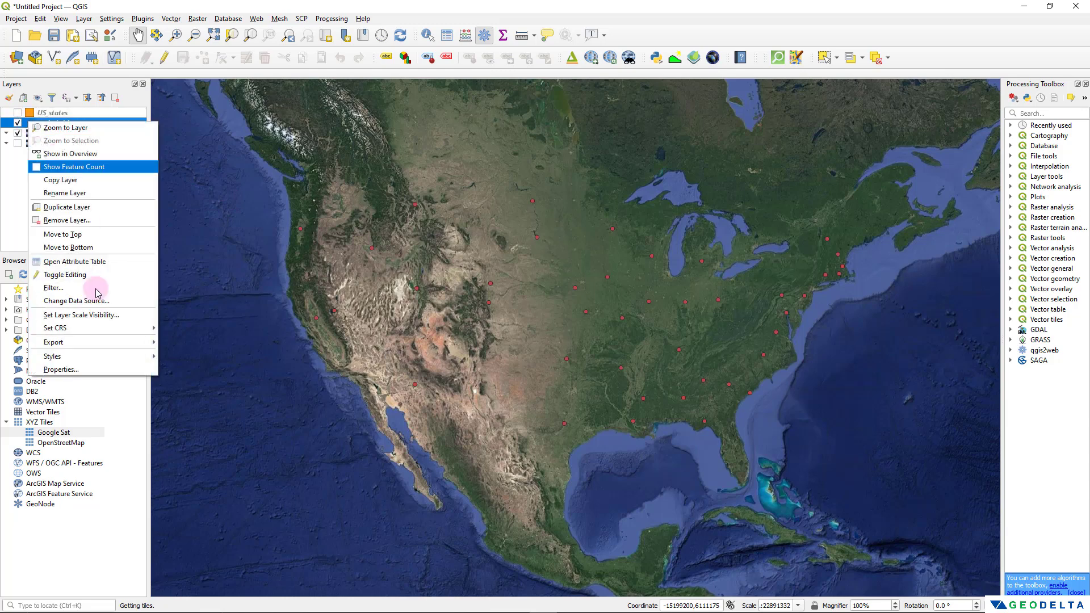
click(97, 369)
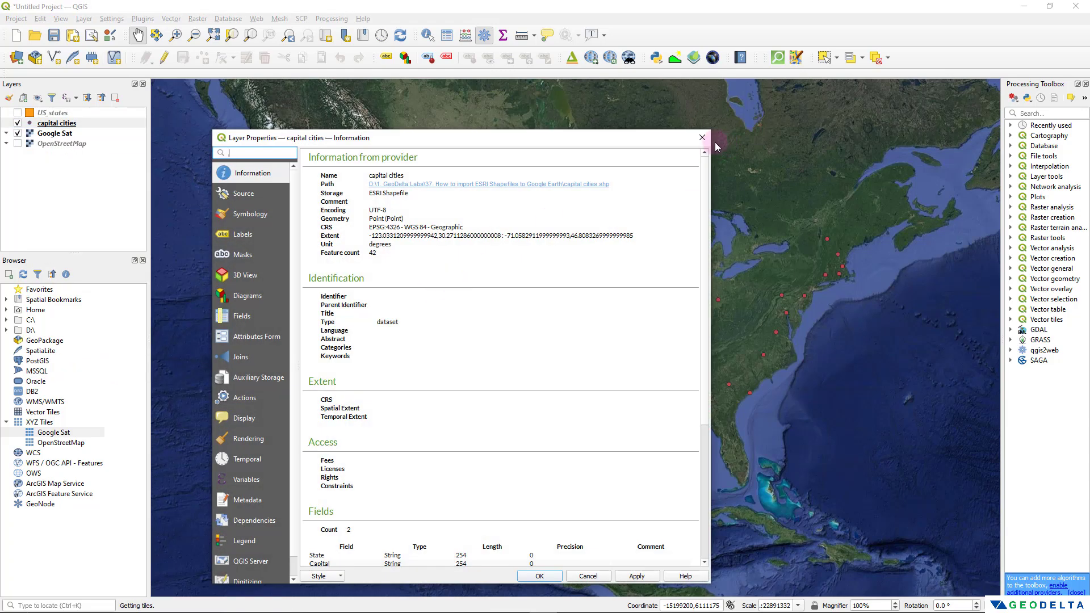
click(244, 193)
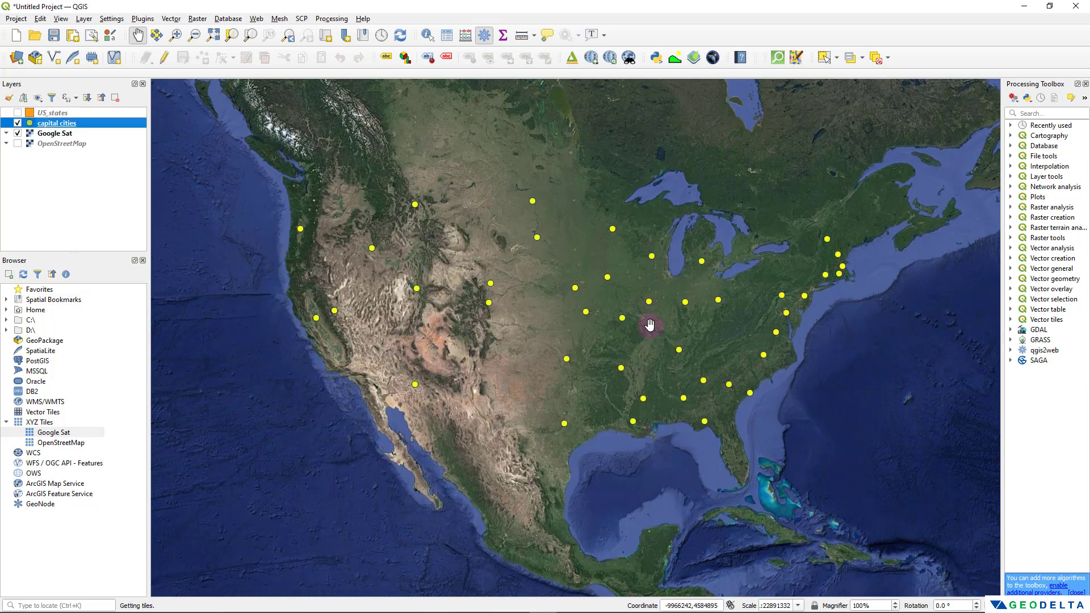
Examine the State and Capital fields in the attribute table of the capital cities layer
right_click(65, 124)
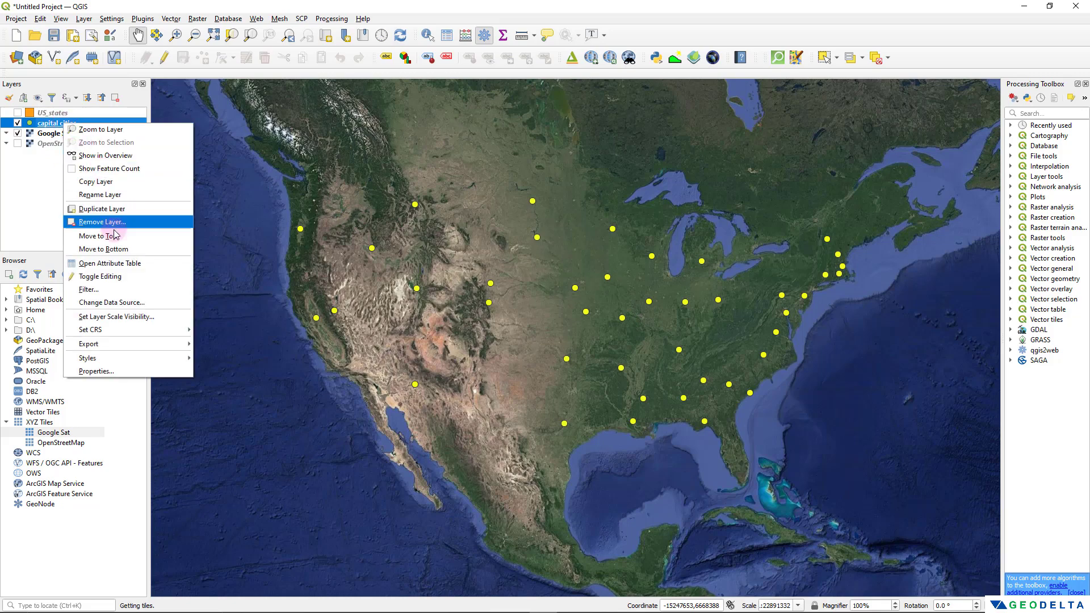
click(122, 264)
drag(319, 82, 317, 115)
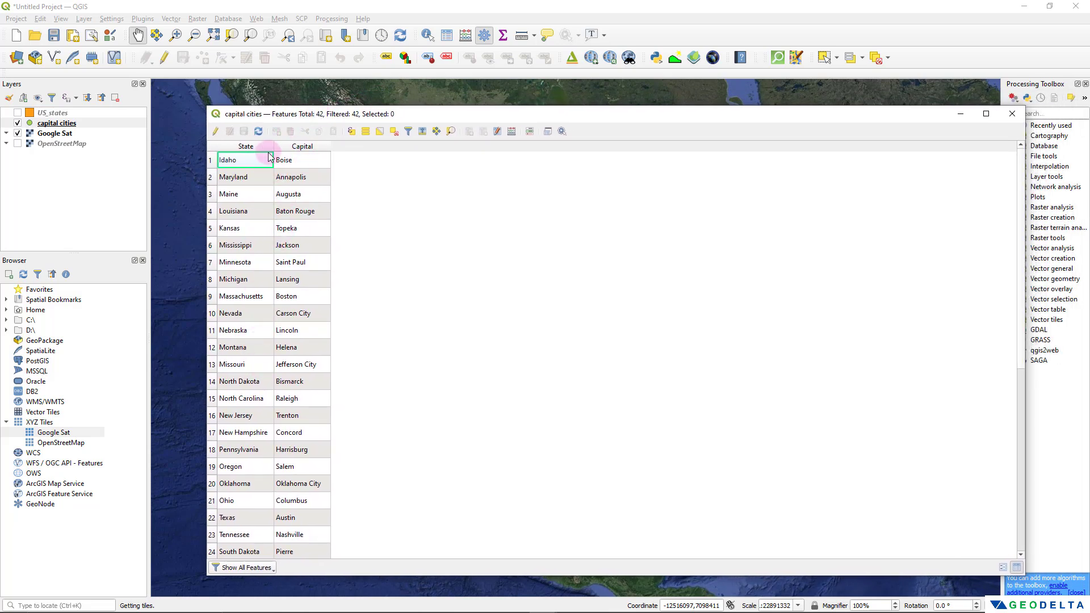
drag(1020, 338, 1034, 238)
click(1029, 170)
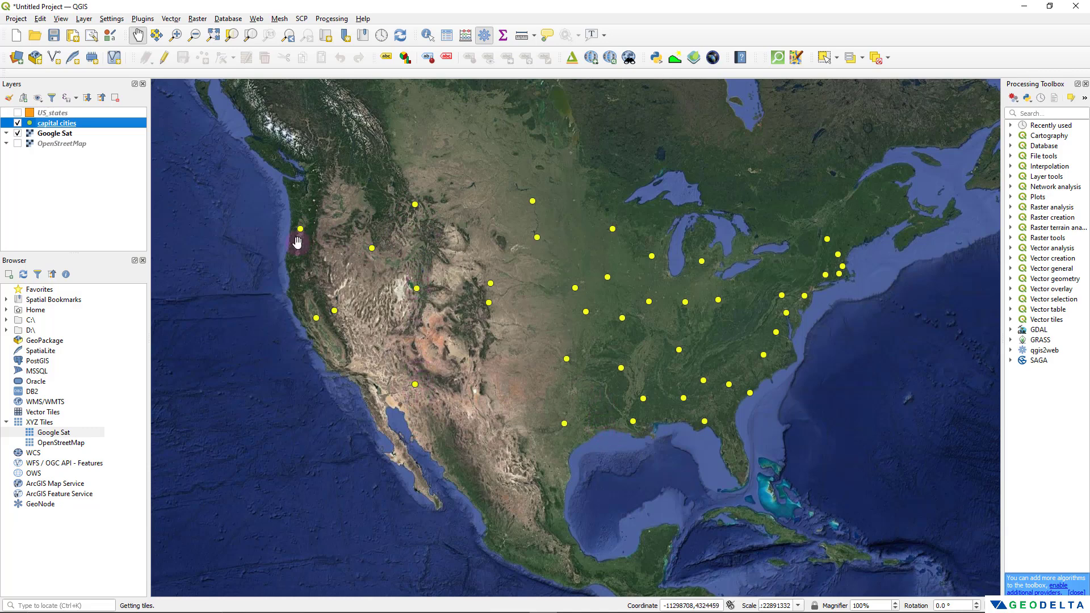
Display US_states in place of capital cities and examine its pop_densit and State attributes alongside the map
click(18, 123)
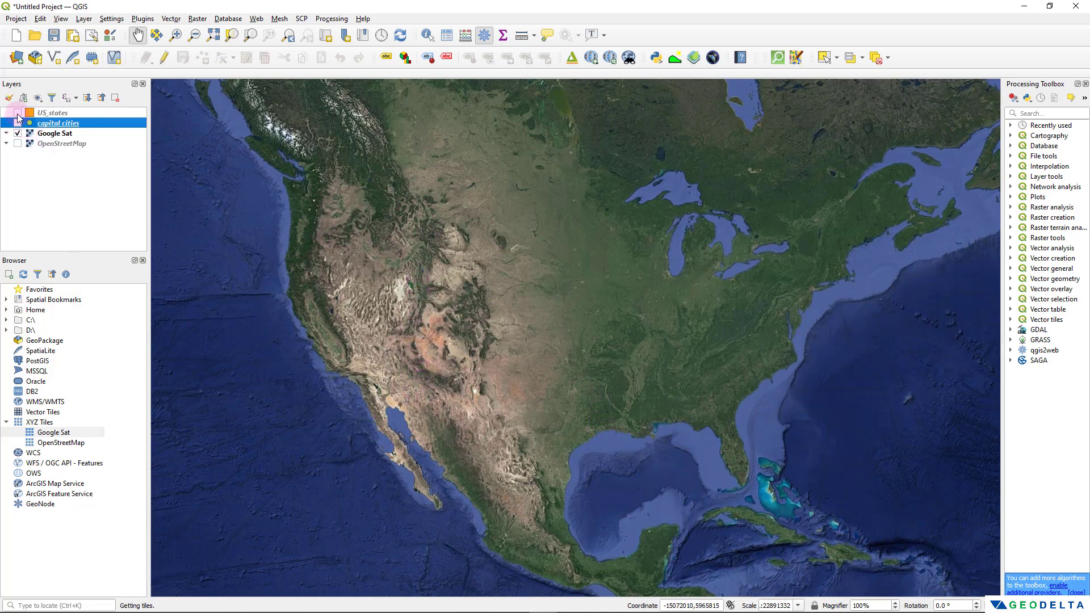
click(18, 113)
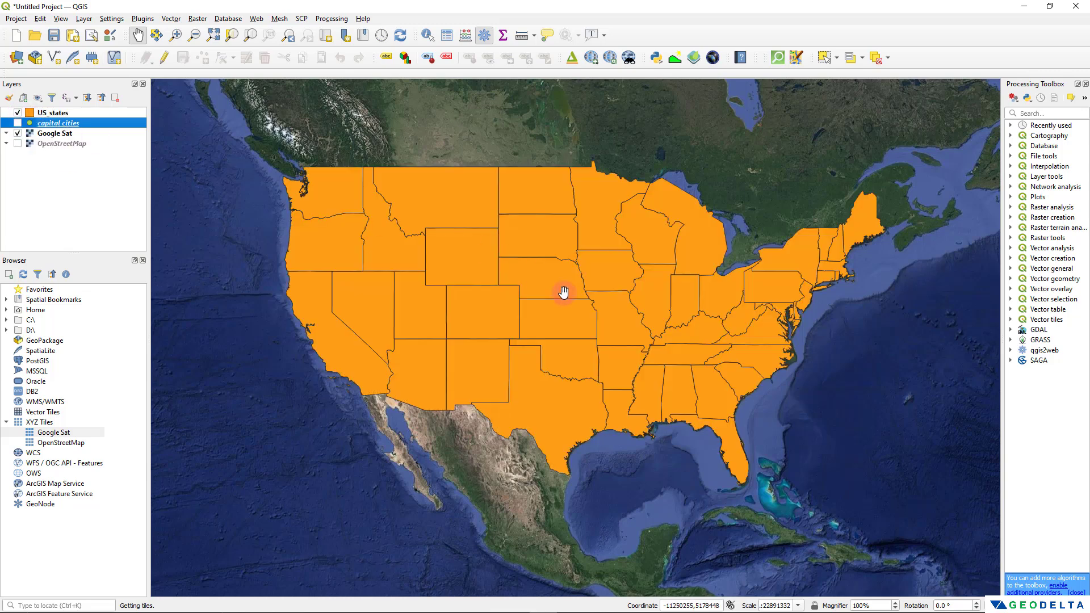
right_click(66, 116)
click(143, 244)
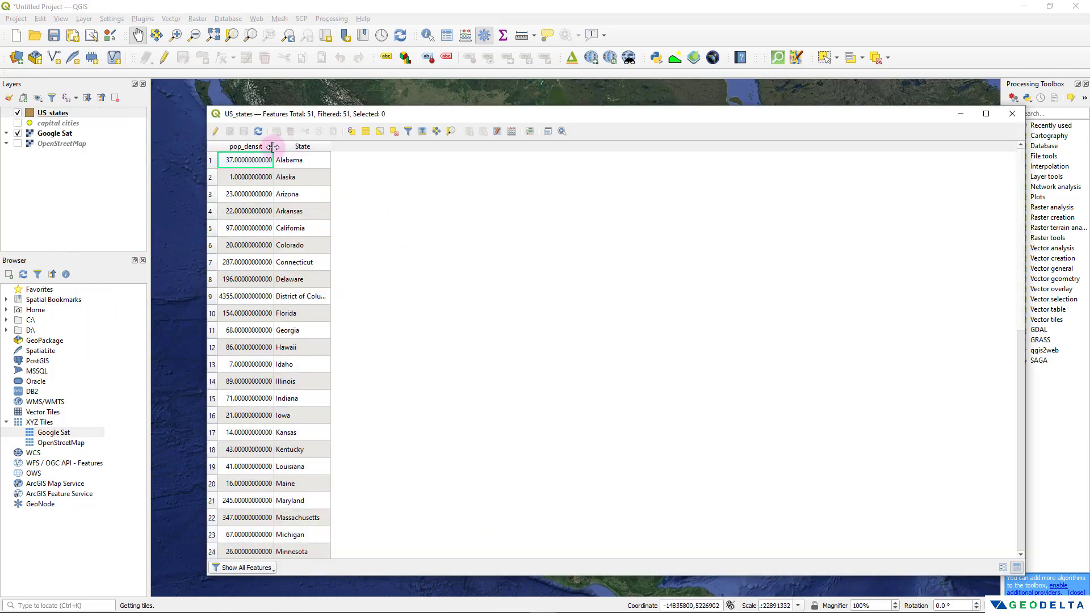
drag(273, 146, 293, 146)
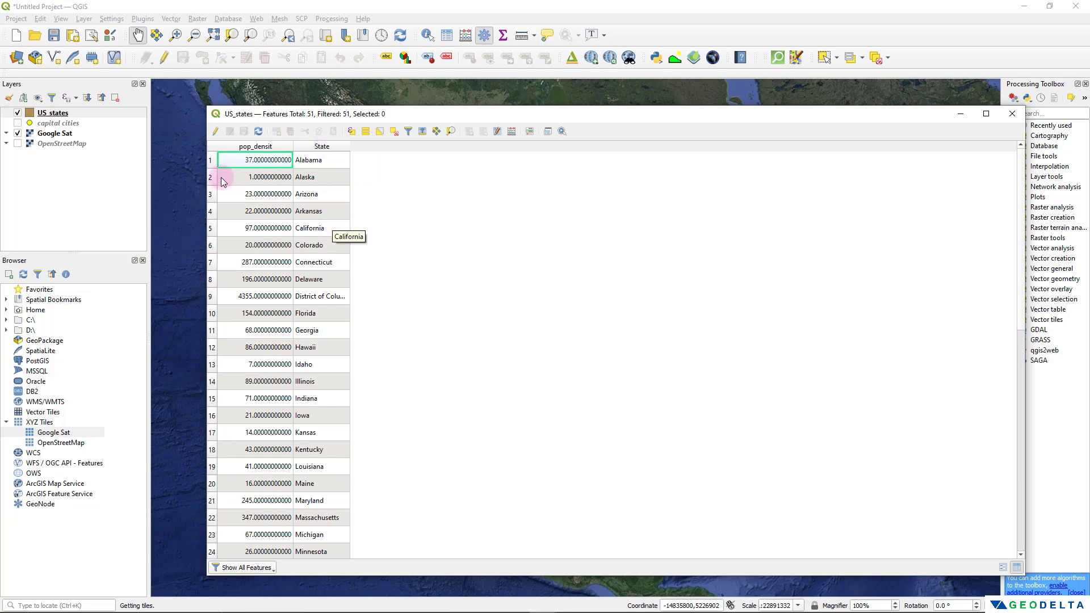
drag(202, 170, 640, 170)
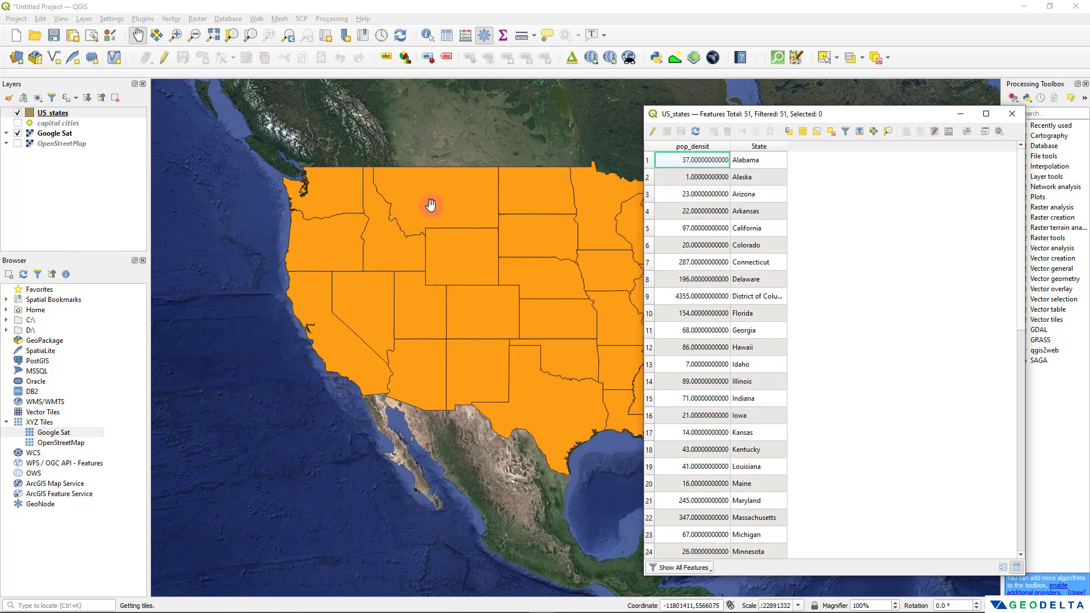
drag(643, 227, 384, 227)
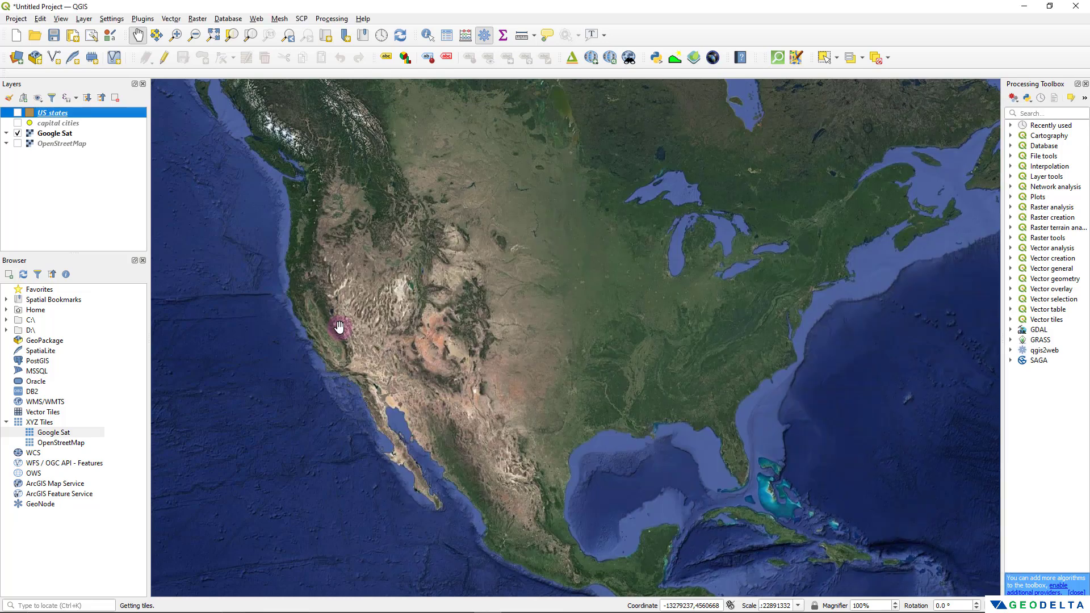
Check the coordinate reference system in the layer properties of capital cities and US_states
right_click(44, 122)
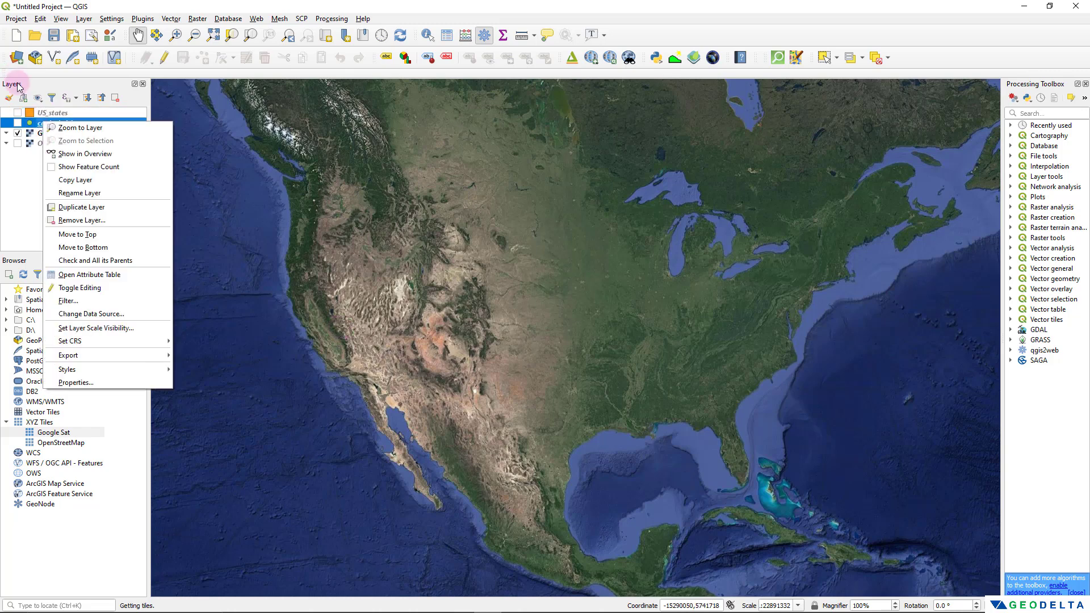
click(106, 379)
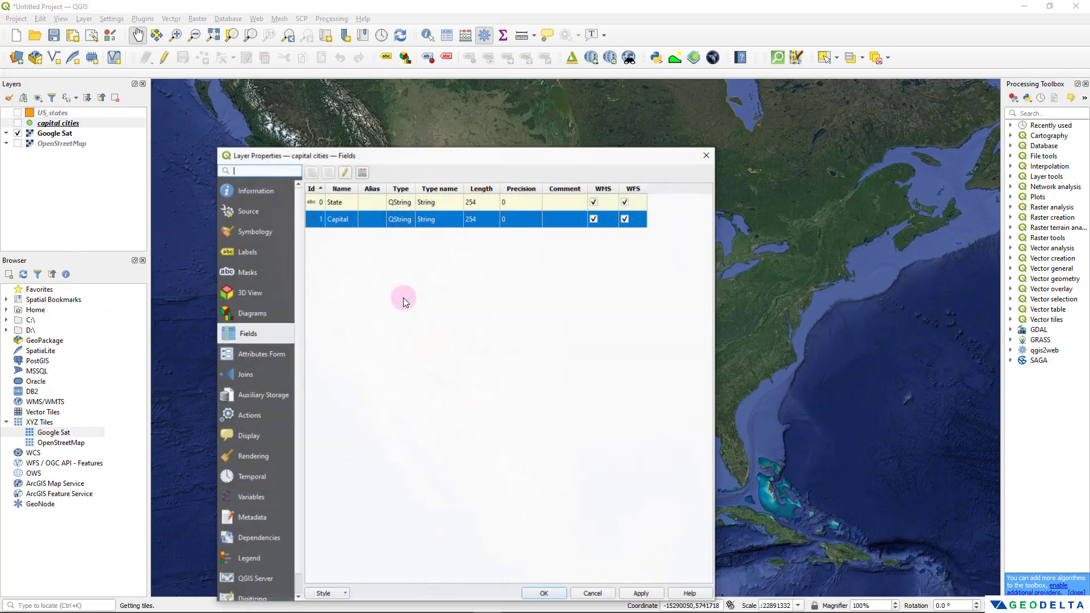
click(260, 194)
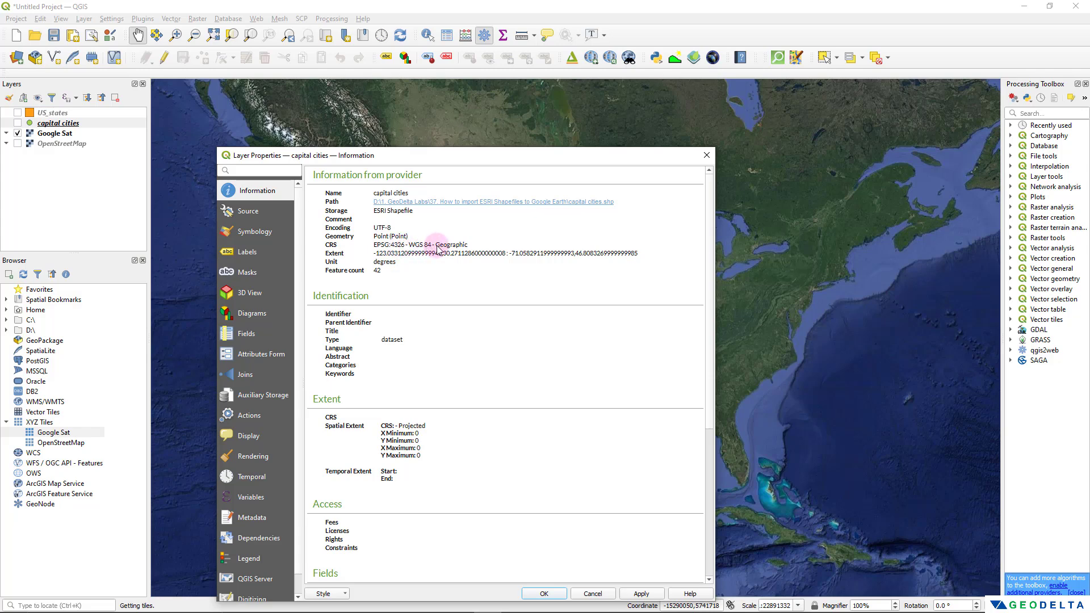
click(706, 155)
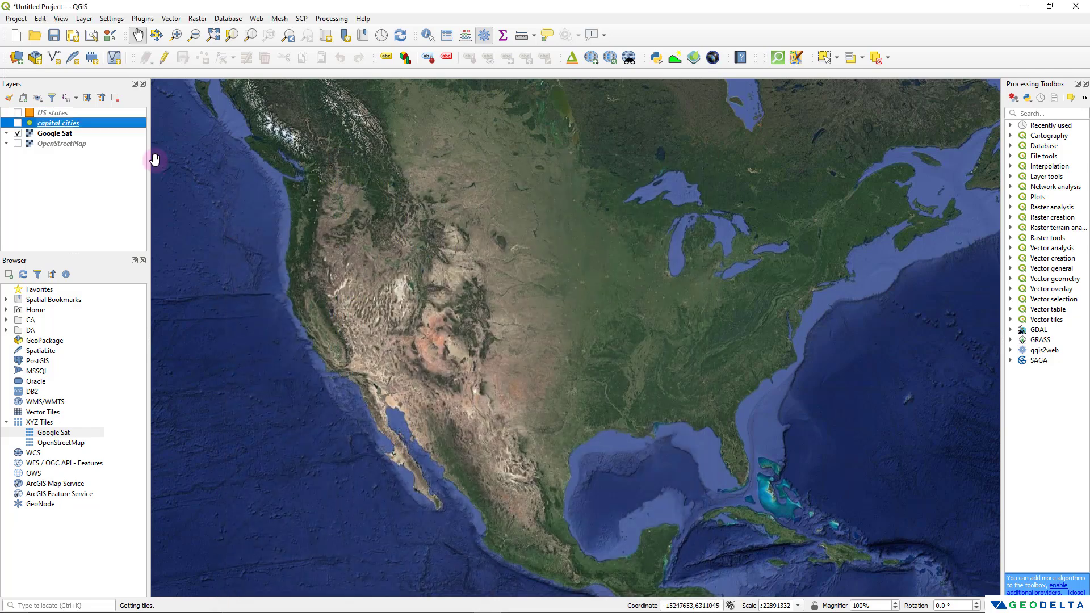
right_click(61, 113)
click(122, 359)
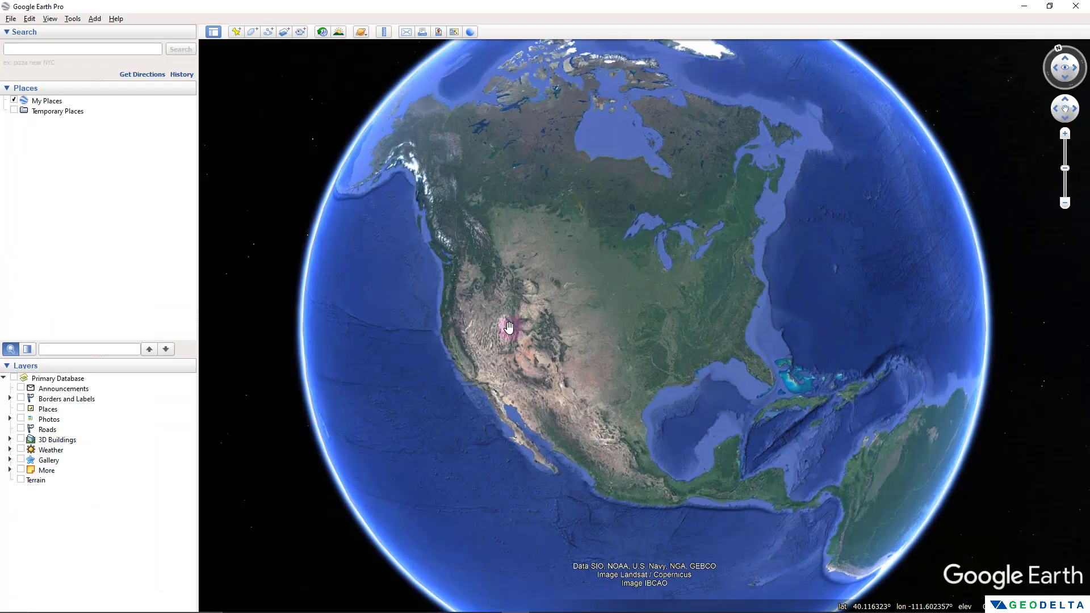
Switch to Google Earth Pro and import the capital cities file into My Places as an ESRI Shape (*.shp)
click(51, 104)
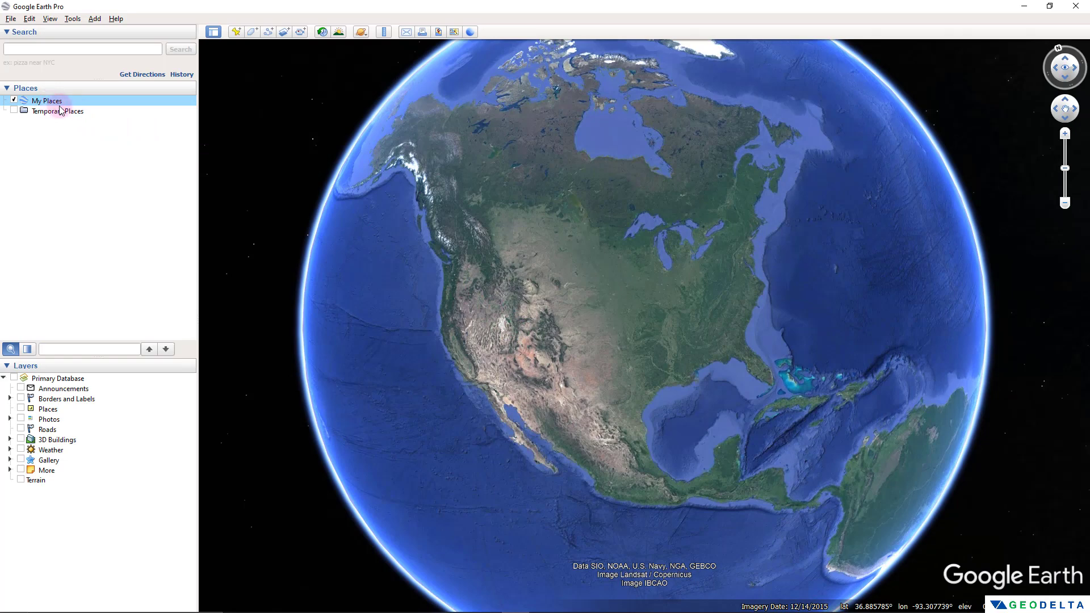
click(12, 20)
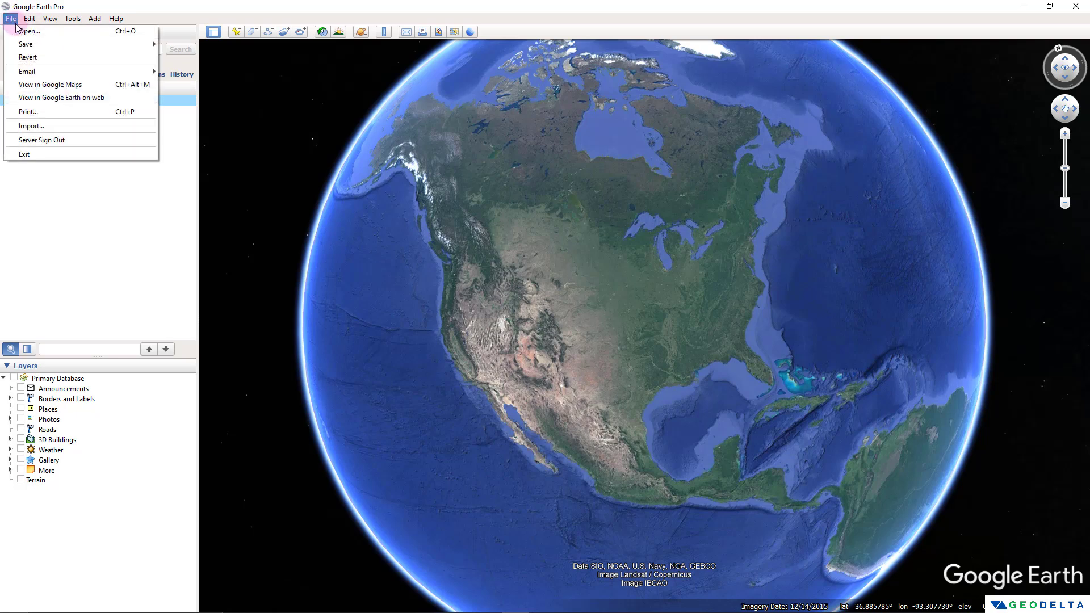
click(60, 126)
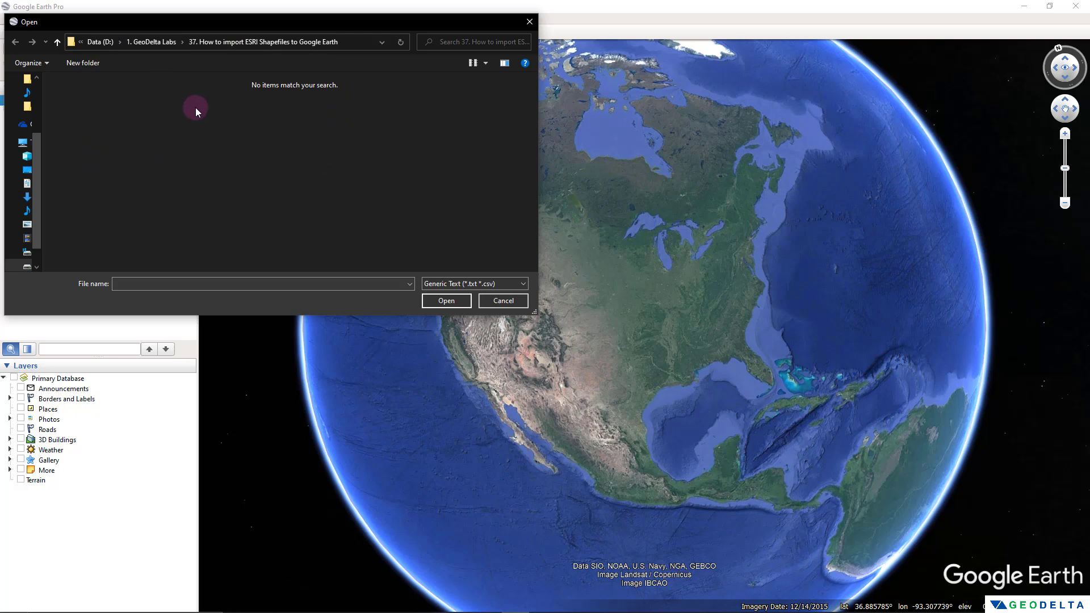
click(464, 284)
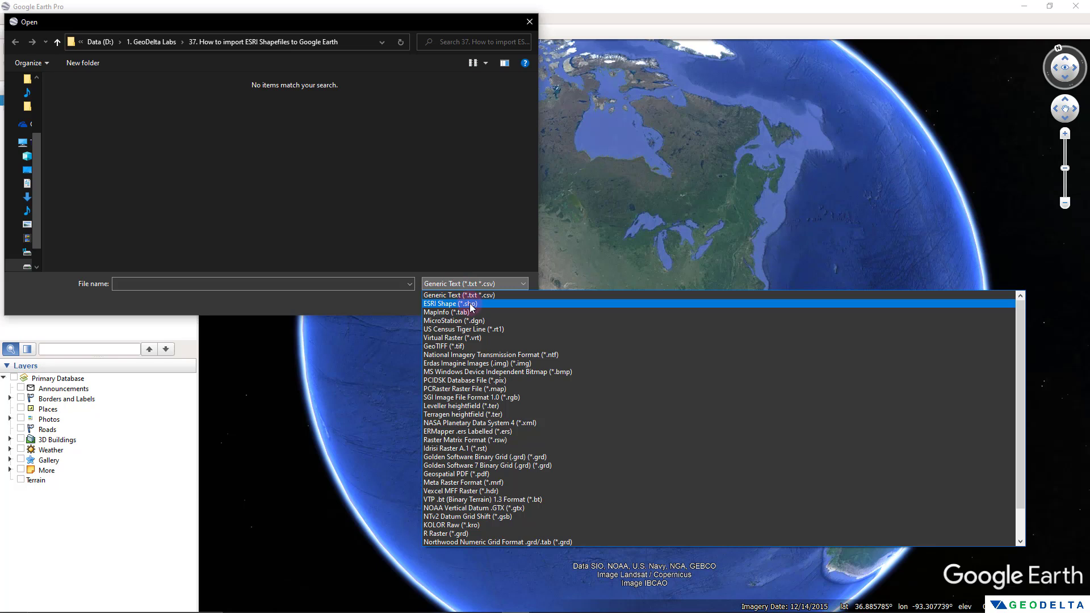
scroll(519, 331, down, 2)
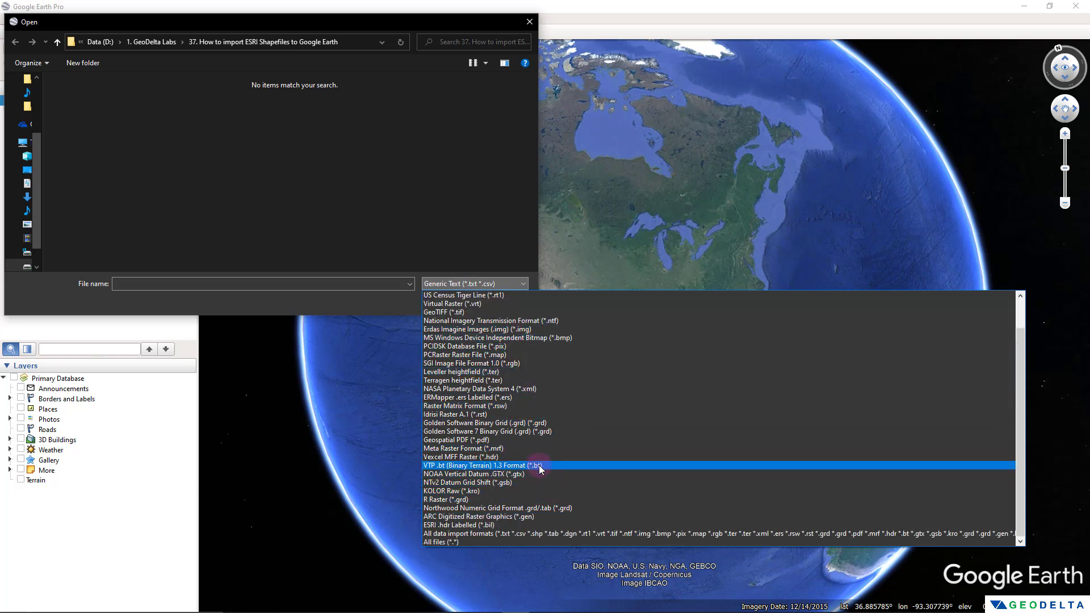
scroll(553, 465, up, 2)
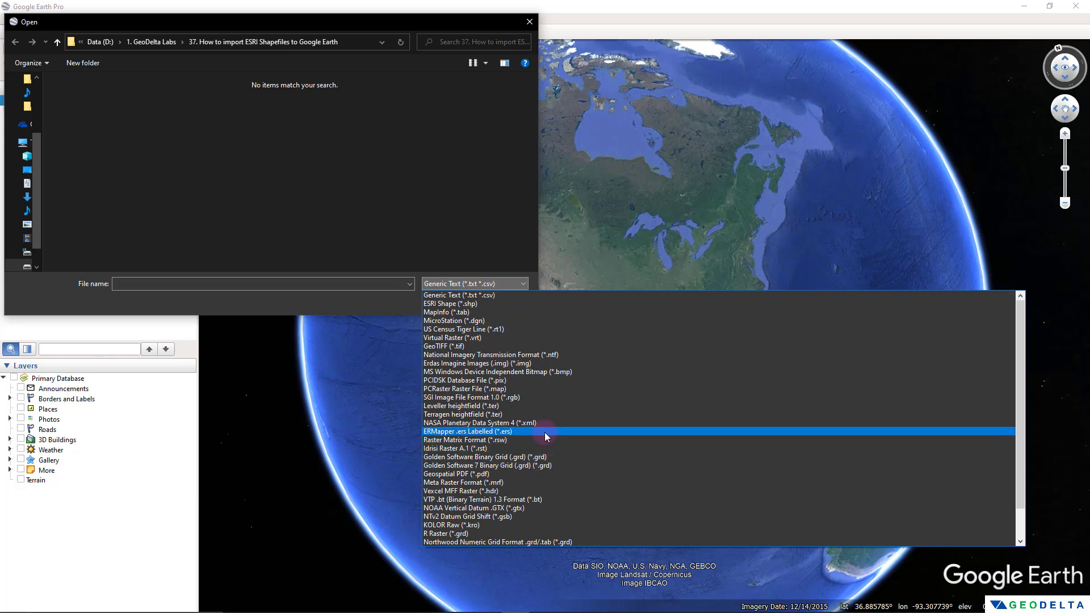
click(448, 306)
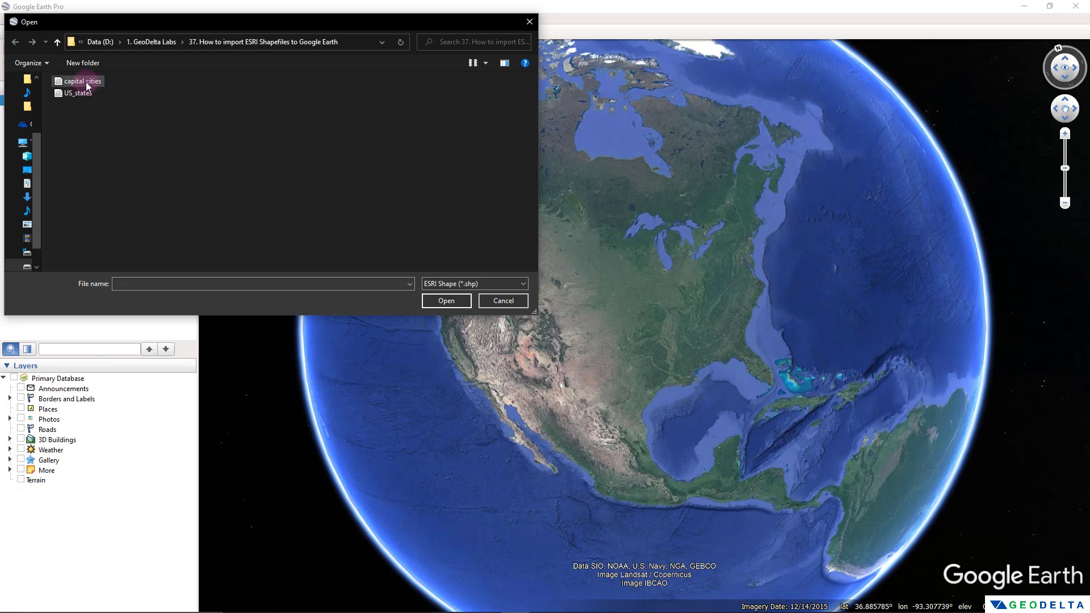
mouse_move(68, 101)
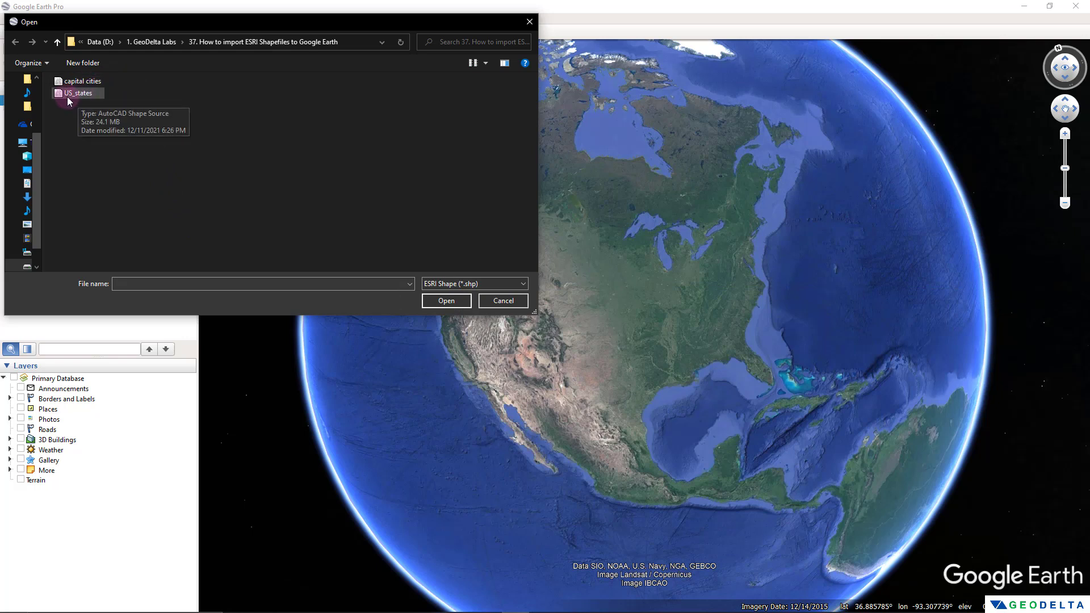
click(98, 83)
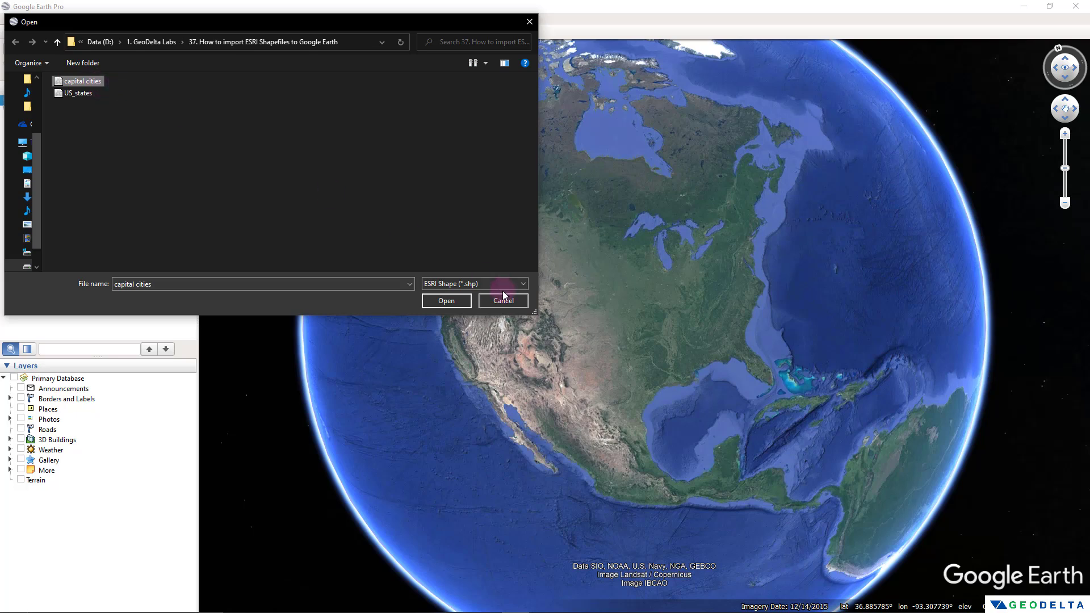
click(432, 302)
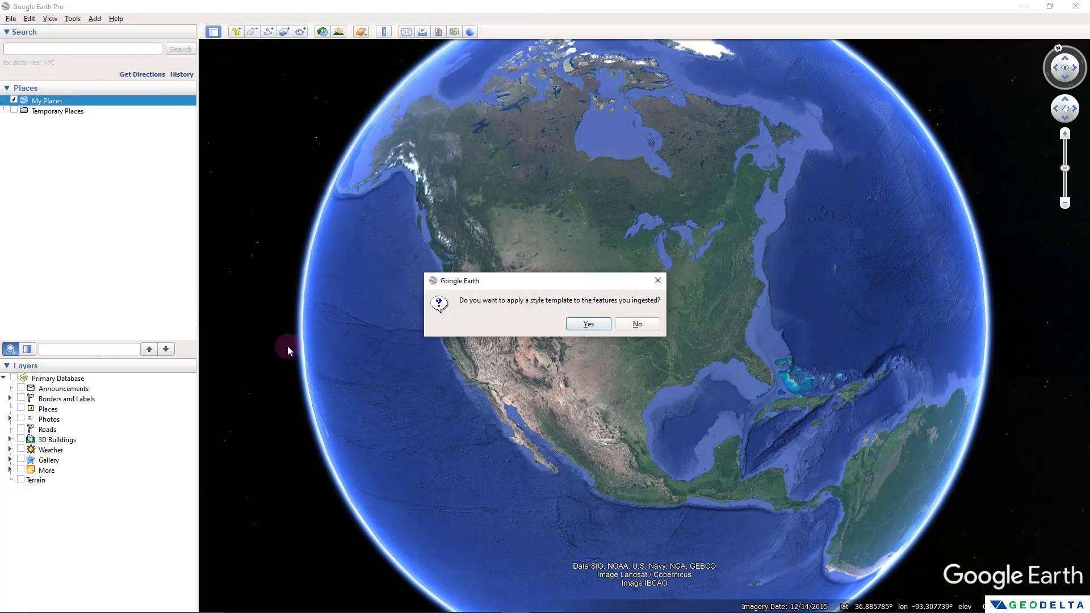
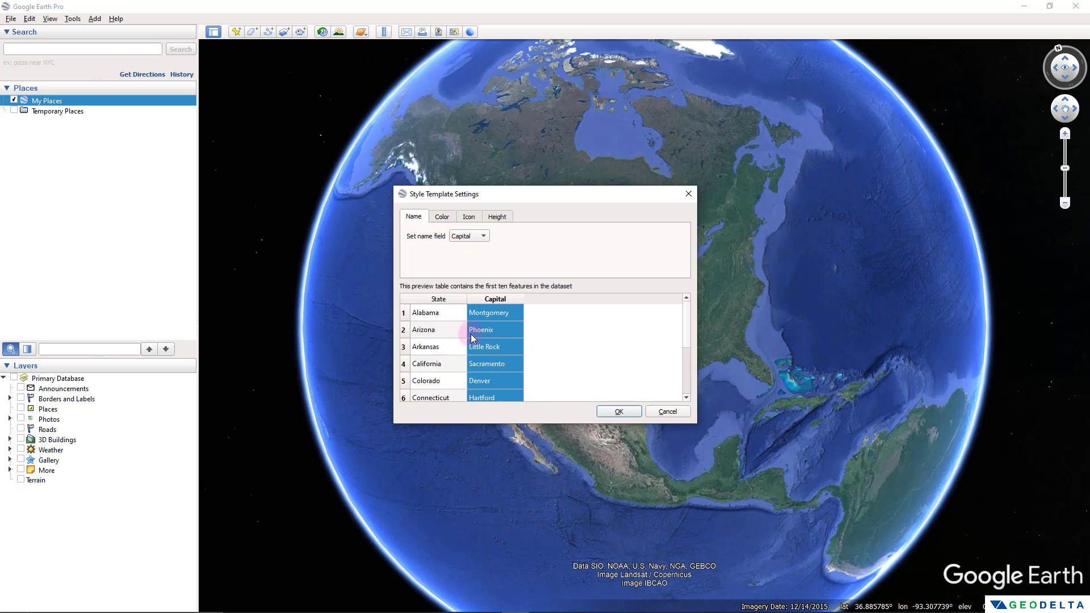
Set the style template to use the single color yellow (#ffff00) for the capital cities
mouse_move(689, 328)
mouse_down()
mouse_move(691, 376)
mouse_move(683, 308)
mouse_up()
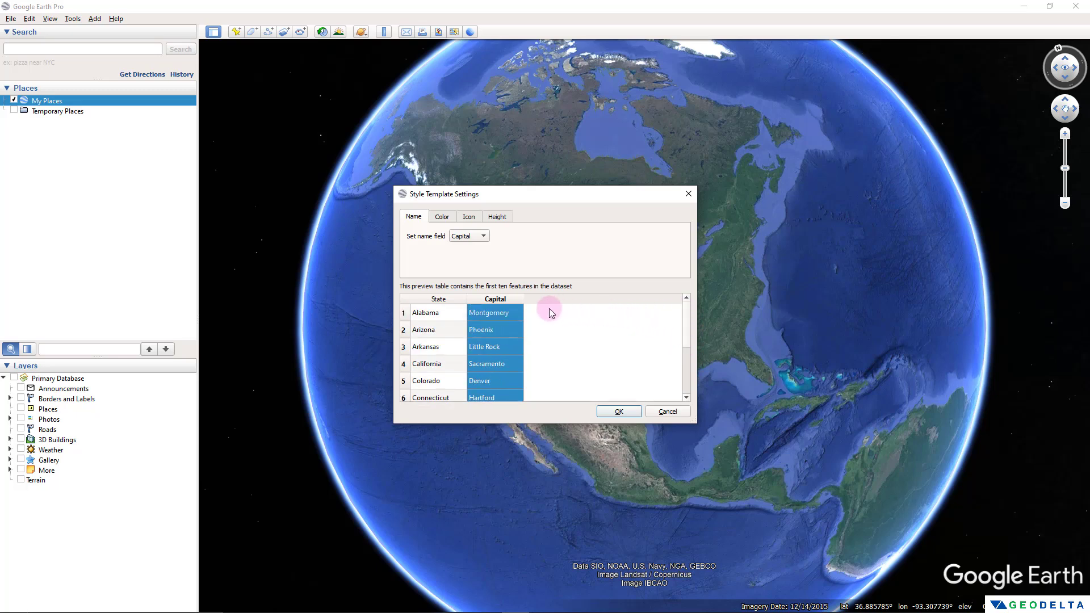
mouse_move(684, 319)
mouse_down()
mouse_move(693, 373)
mouse_move(681, 301)
mouse_up()
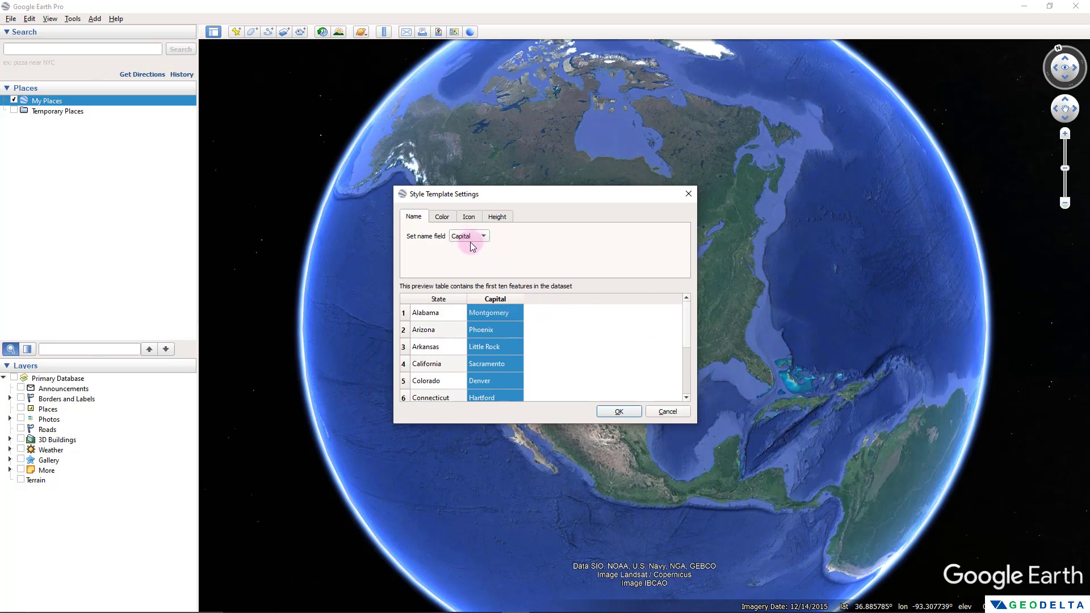
click(443, 218)
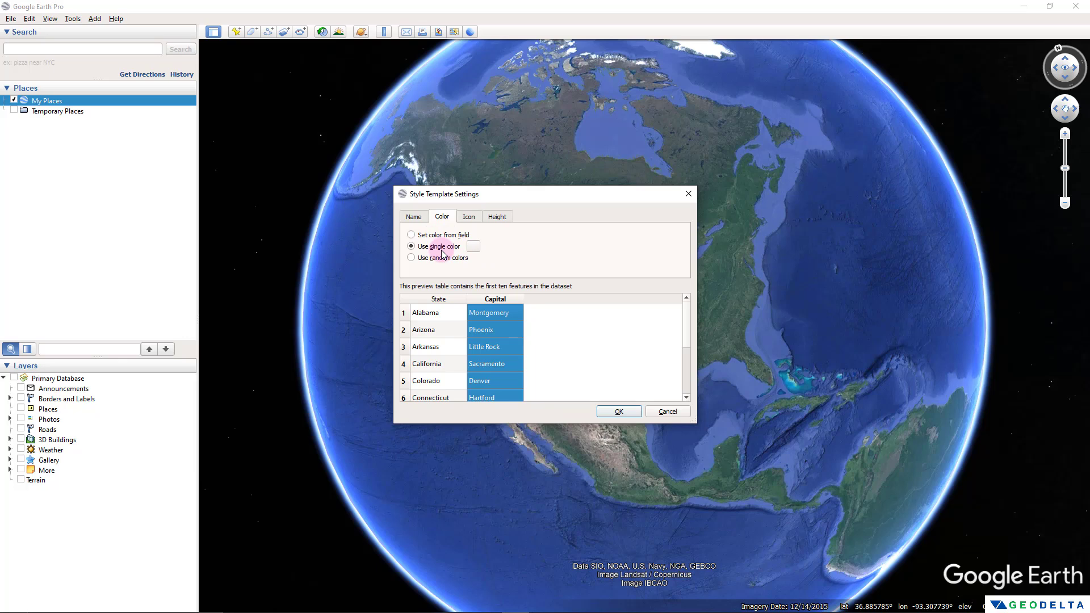
click(472, 246)
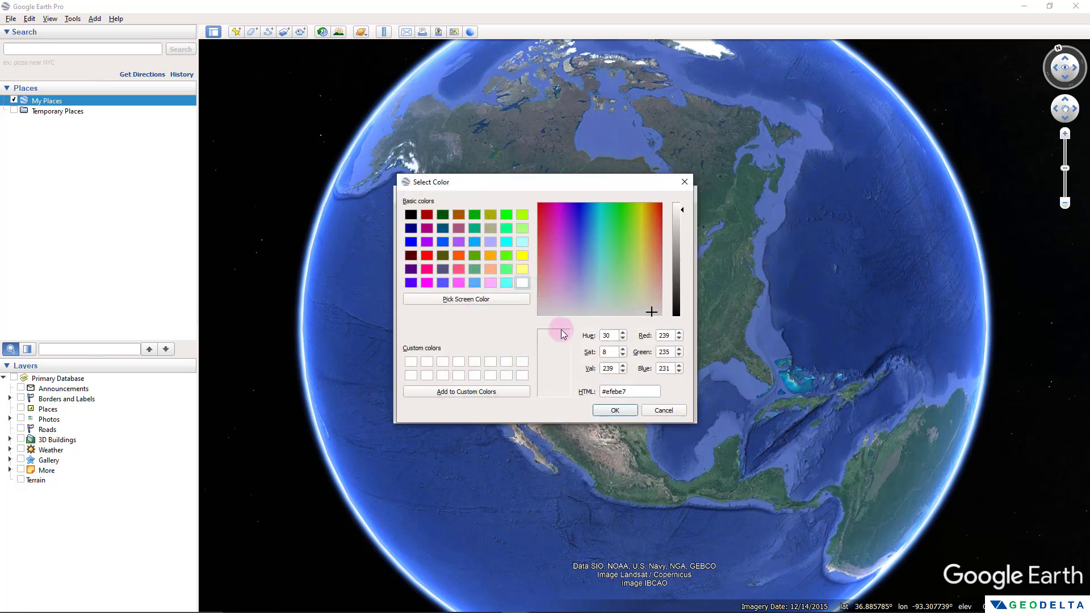
click(522, 254)
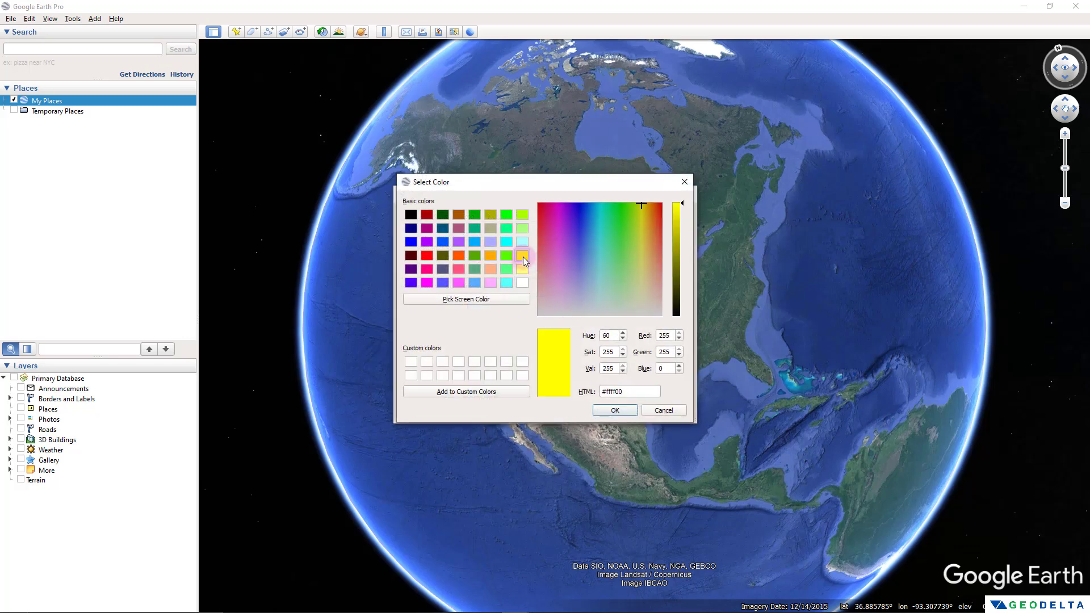
click(616, 410)
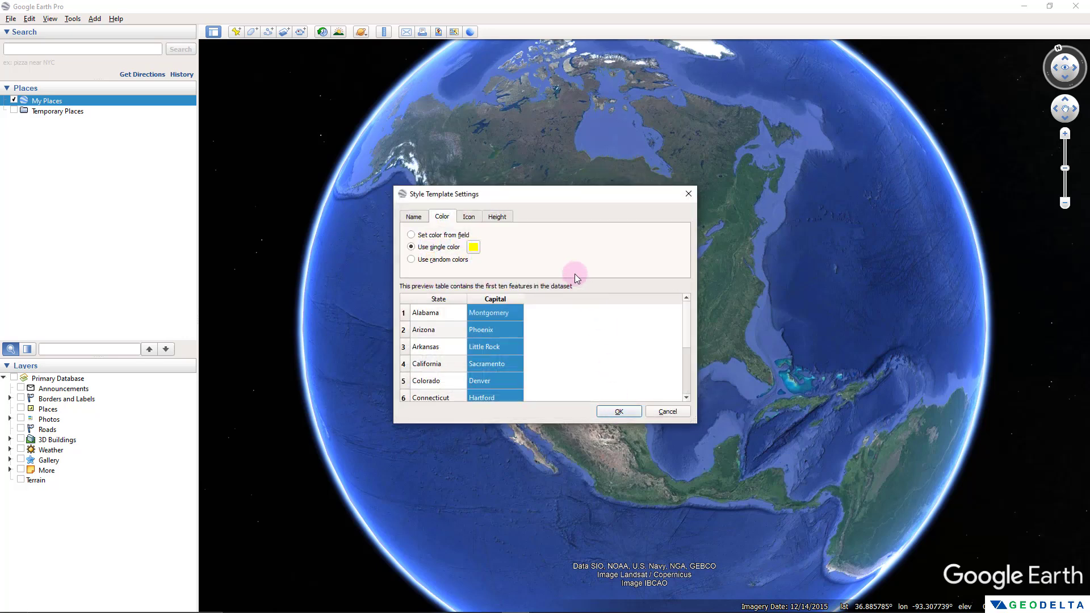
Assign the same yellow marker icon to all features in the template and check that the height setting clamps features to ground
drag(542, 206, 613, 245)
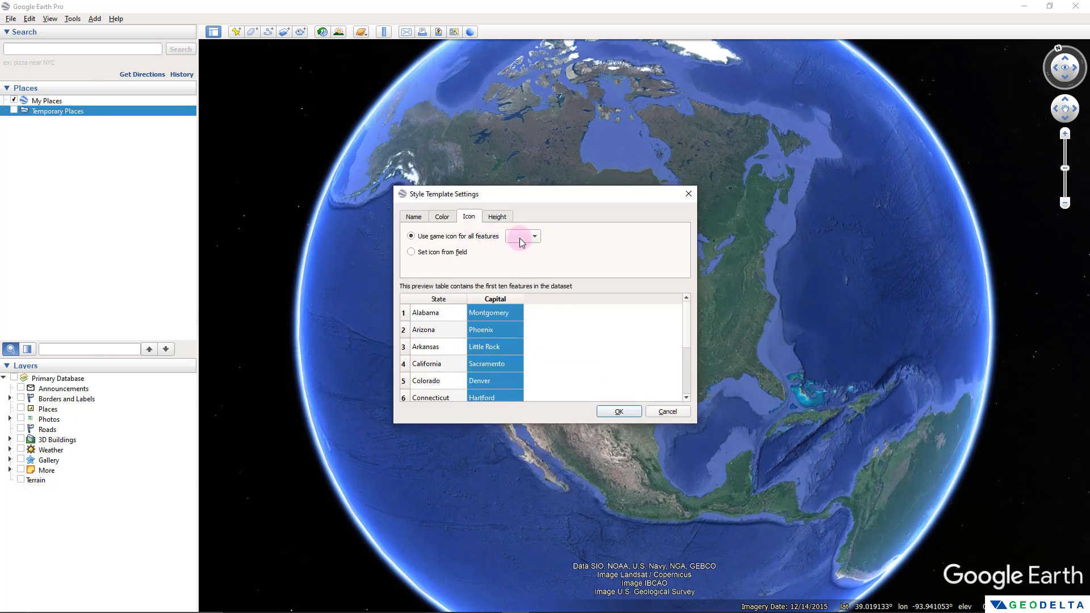
click(520, 239)
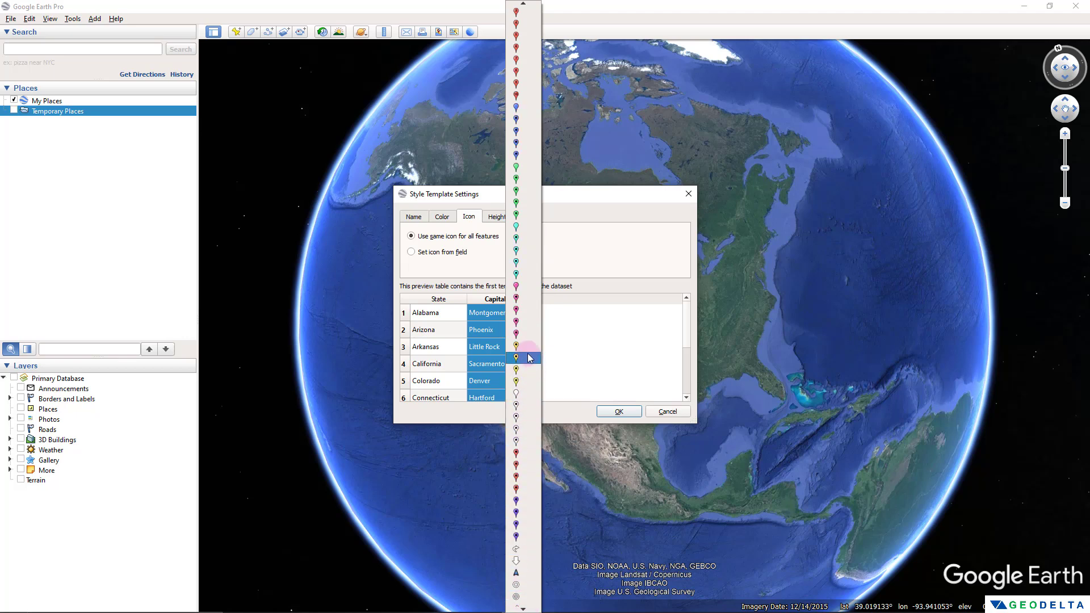
click(519, 347)
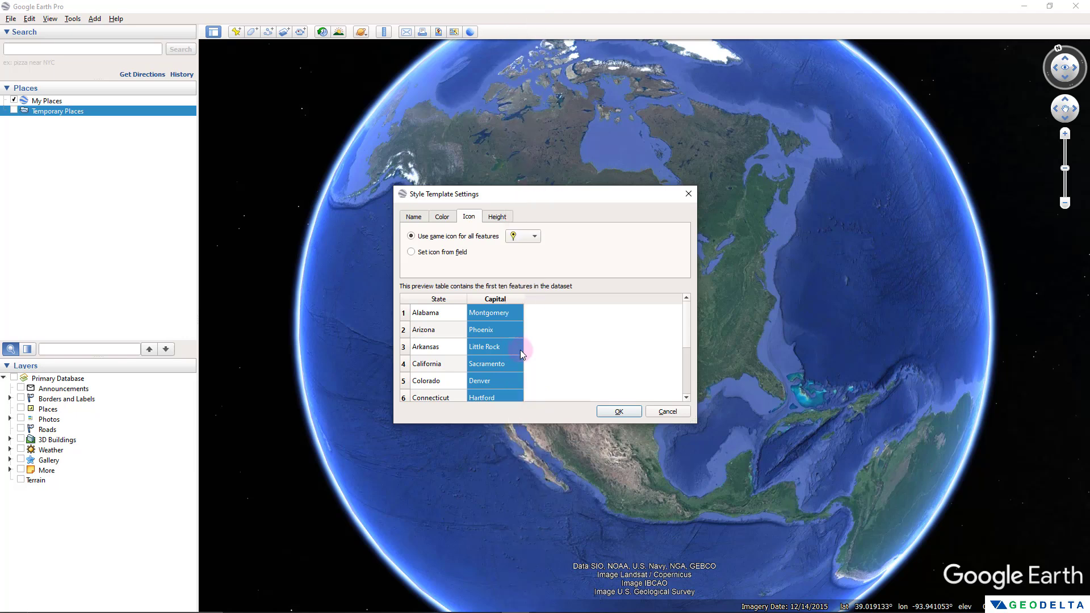
click(502, 217)
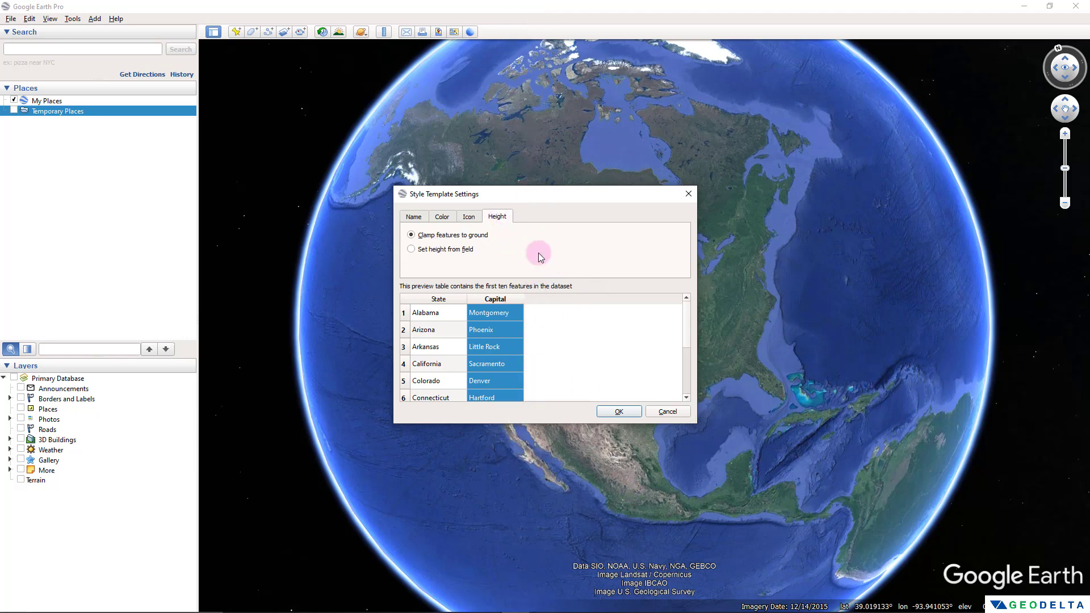
click(468, 216)
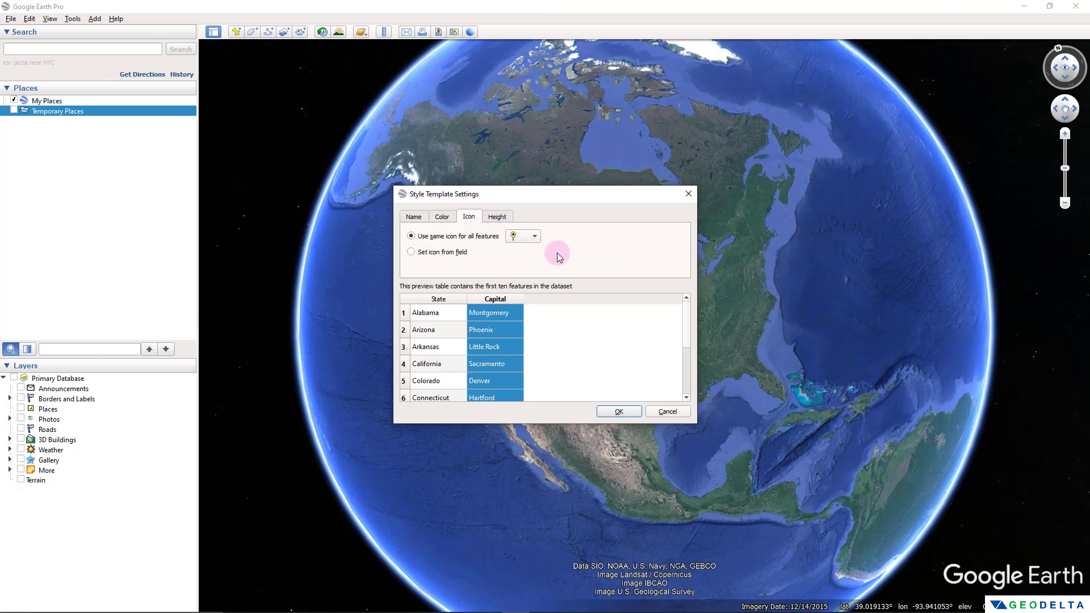
Accept the style template settings and save the template as capital_cities.kst in the My Style Templates folder
click(618, 412)
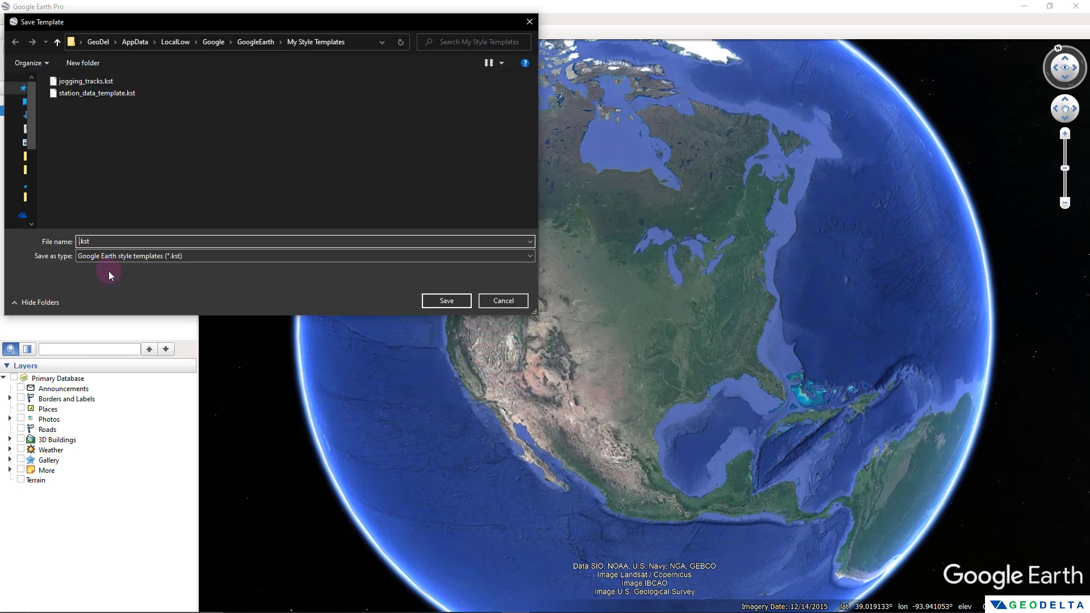
click(237, 205)
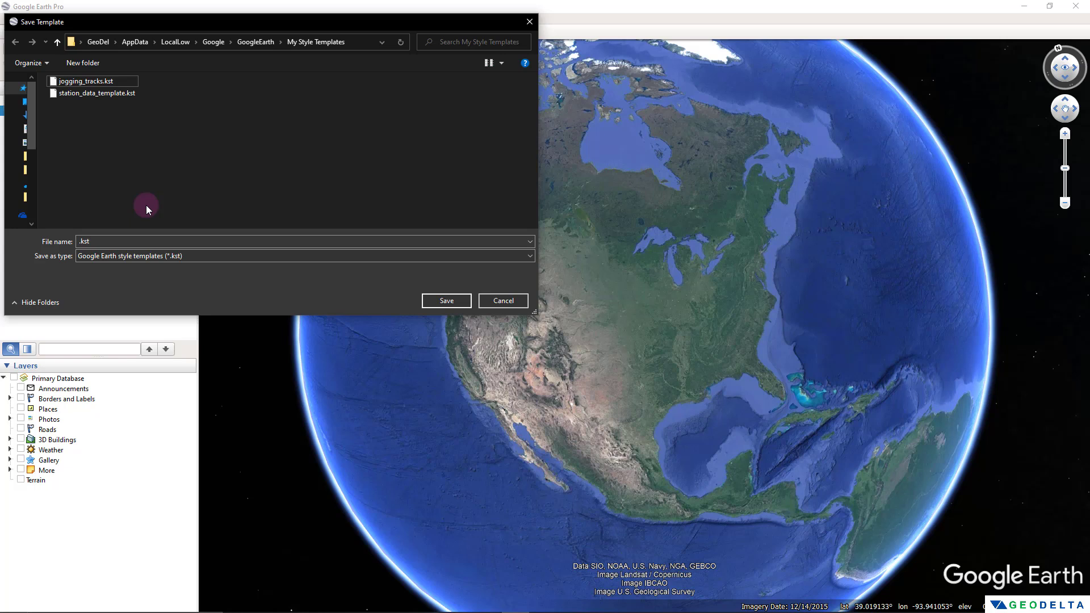
click(82, 242)
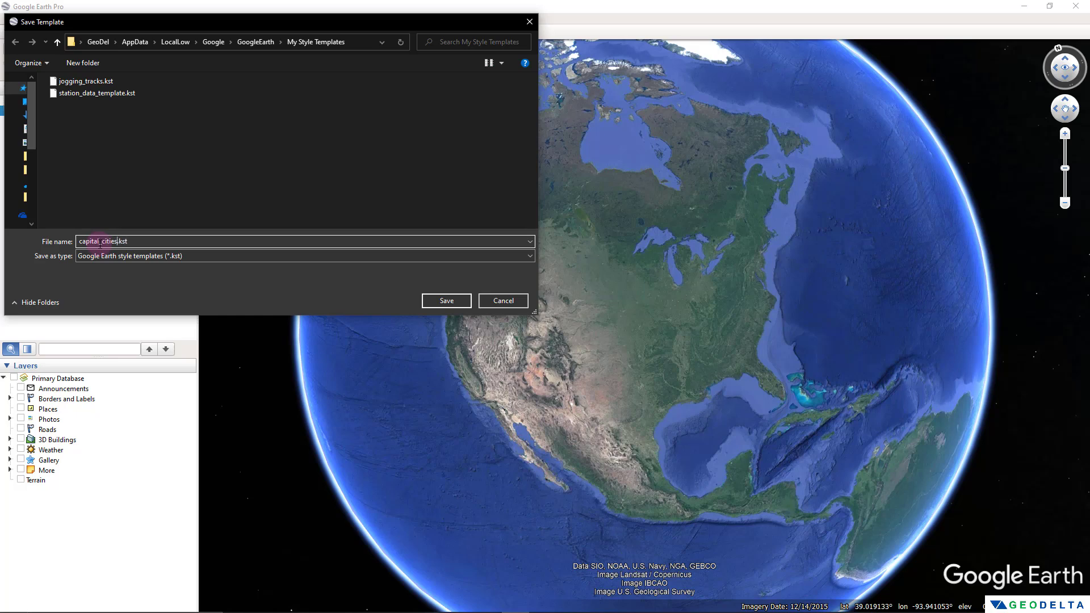
click(446, 300)
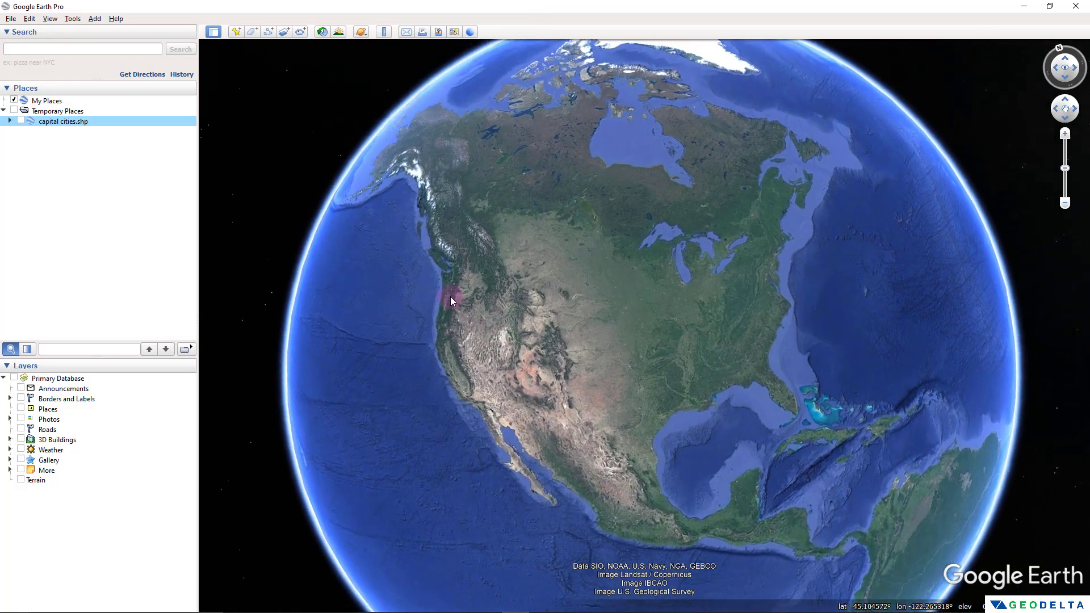
Make the imported capital cities.shp layer visible and frame the United States on the globe
scroll(451, 298, up, 5)
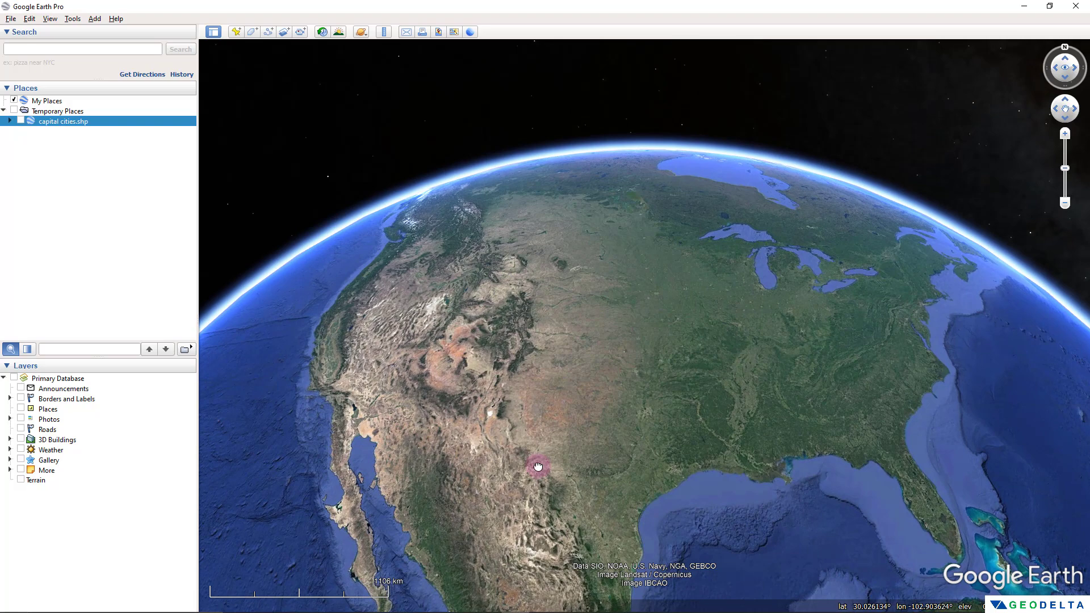
middle_drag(569, 473, 657, 427)
scroll(656, 428, down, 3)
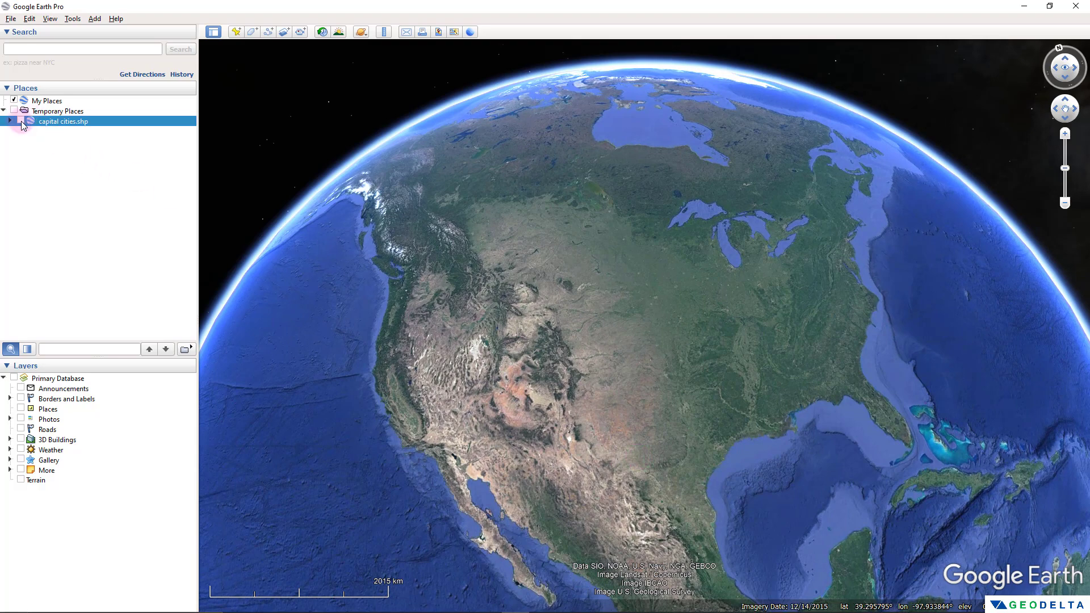
click(21, 121)
right_drag(604, 487, 742, 540)
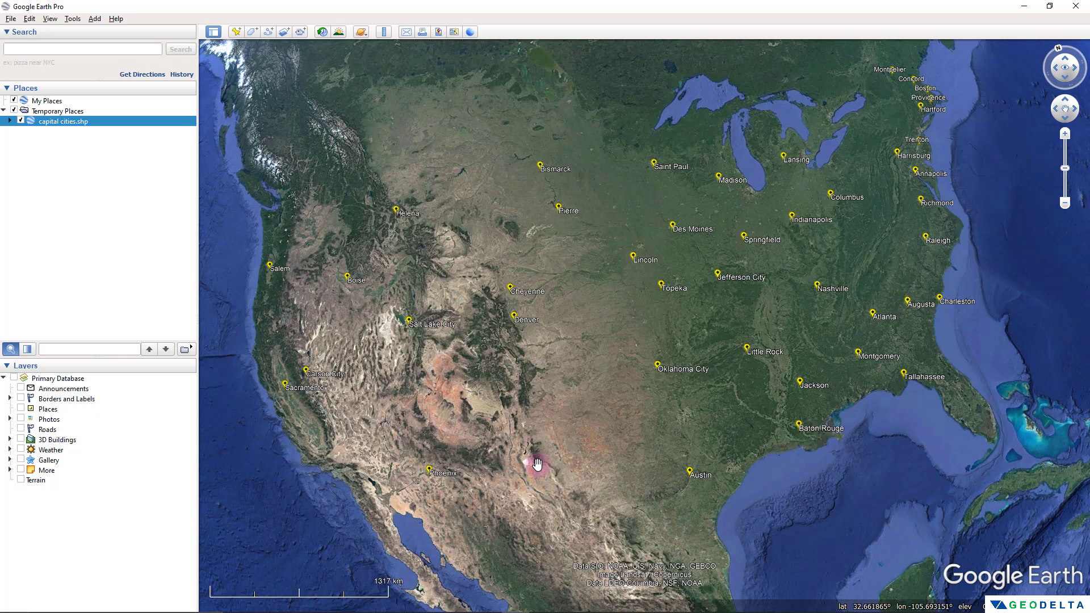
mouse_move(666, 413)
mouse_down()
mouse_move(657, 414)
mouse_move(688, 414)
mouse_move(677, 401)
mouse_up()
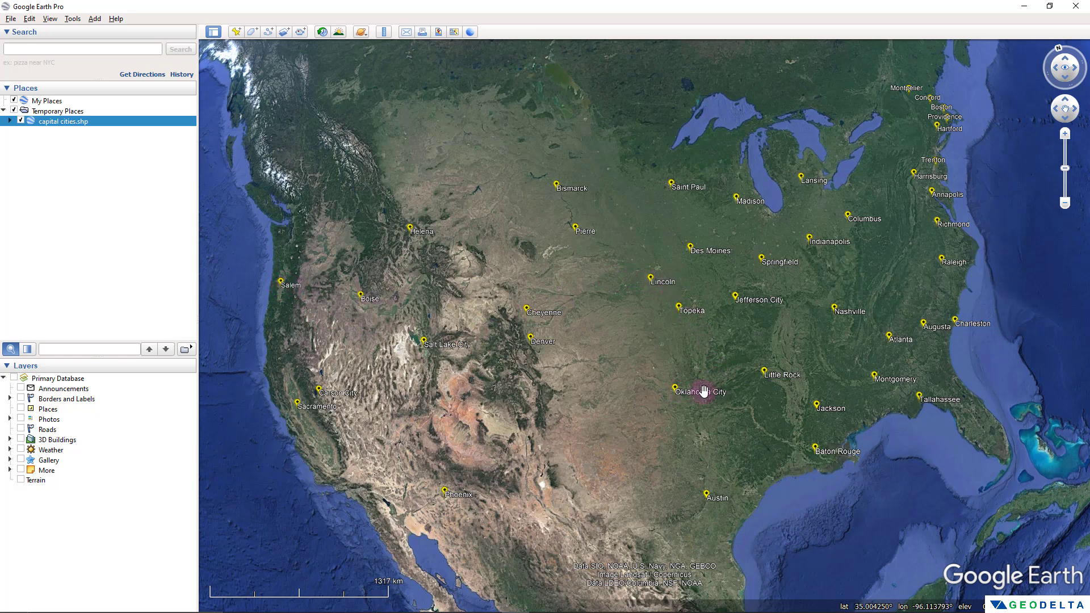
Open the properties of the capital cities.shp folder and make all its placemarks share one style
right_click(63, 122)
key(Escape)
click(64, 121)
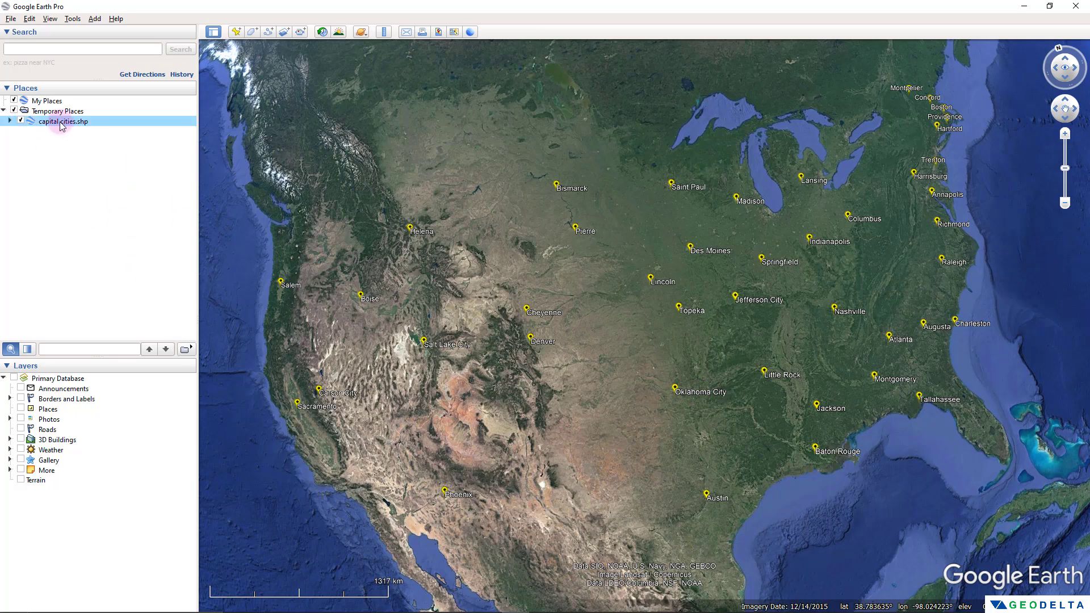
right_click(63, 121)
click(122, 296)
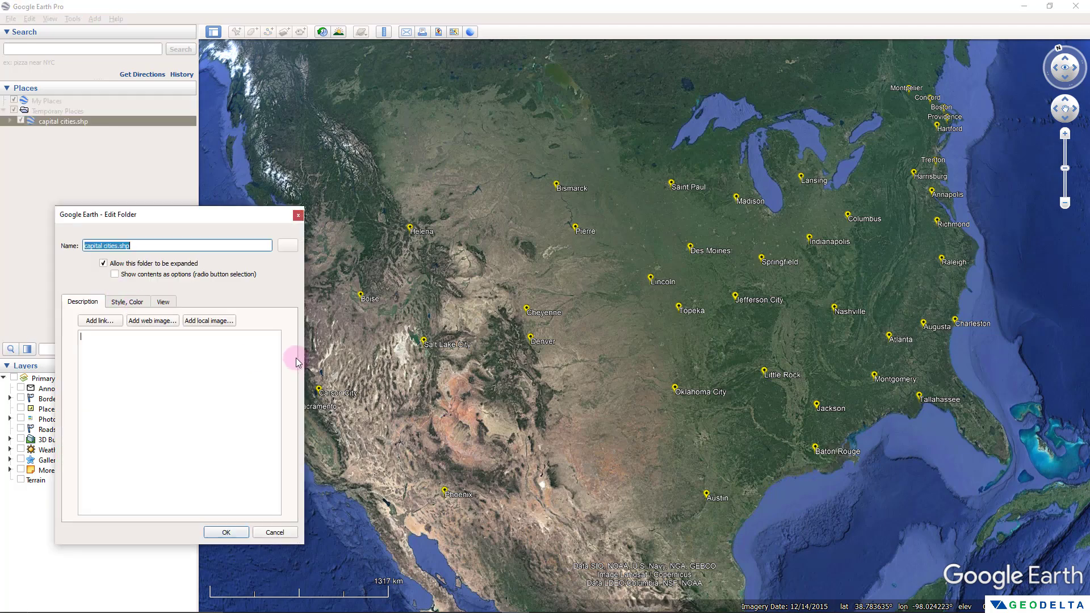
click(138, 304)
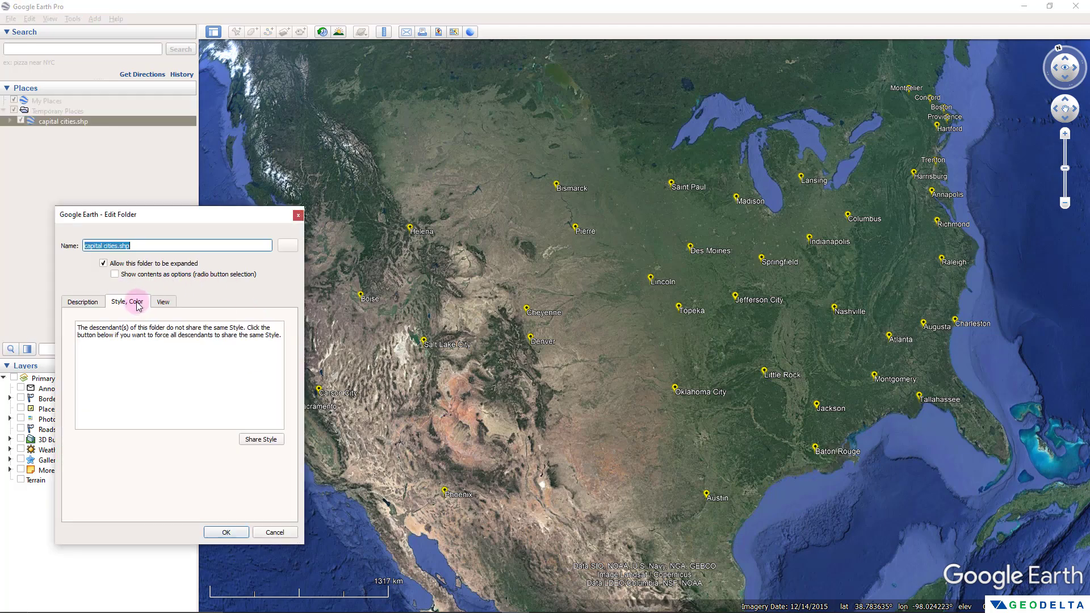
click(265, 443)
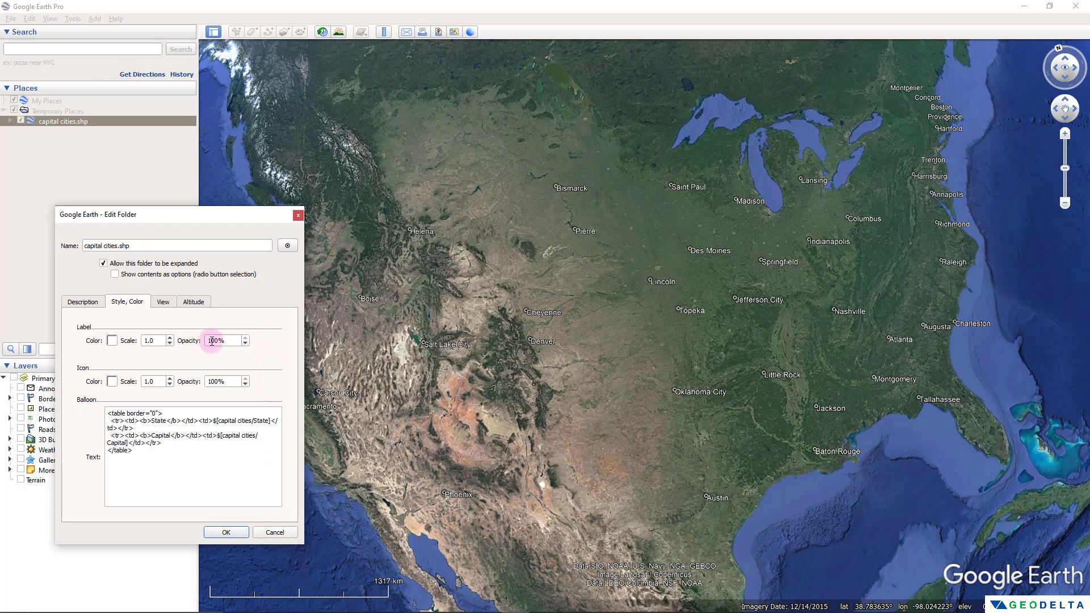
Choose the pink pushpin as the shared icon for the capital cities.shp folder
click(289, 246)
drag(180, 178, 264, 177)
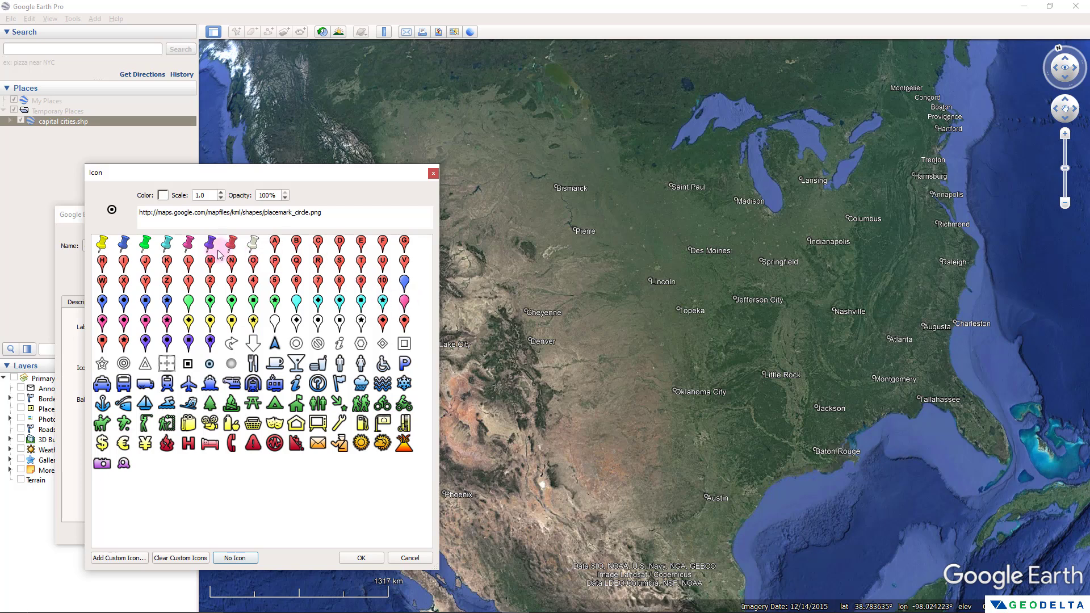
click(190, 245)
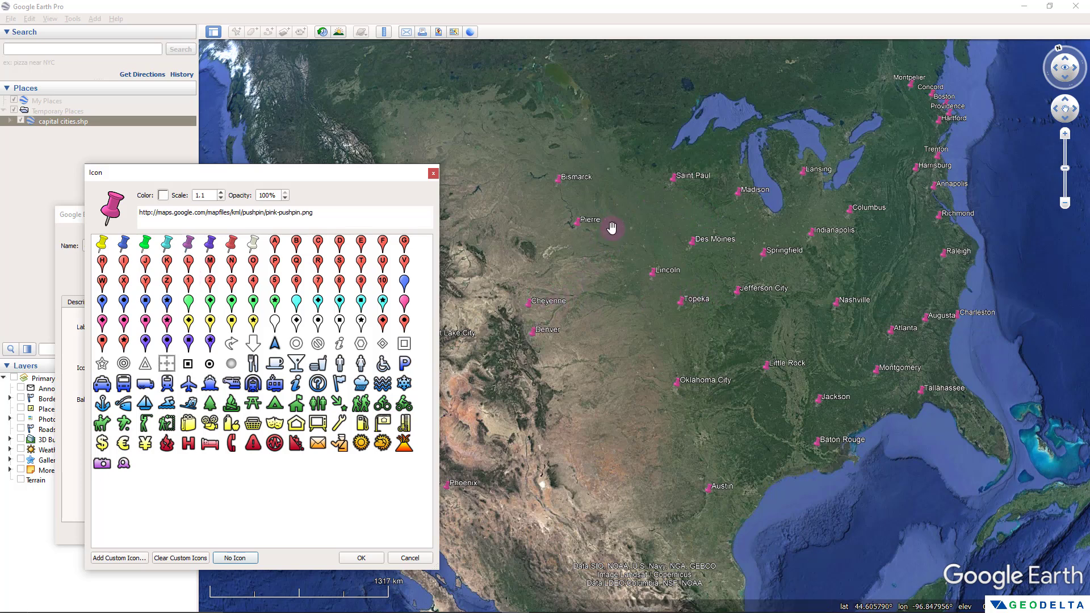
Increase the pink pushpin icon's scale to 2.0 and accept the icon settings
click(221, 192)
click(221, 193)
click(221, 192)
click(221, 192)
click(221, 192)
click(221, 192)
click(220, 192)
click(221, 193)
click(220, 192)
click(220, 192)
click(221, 199)
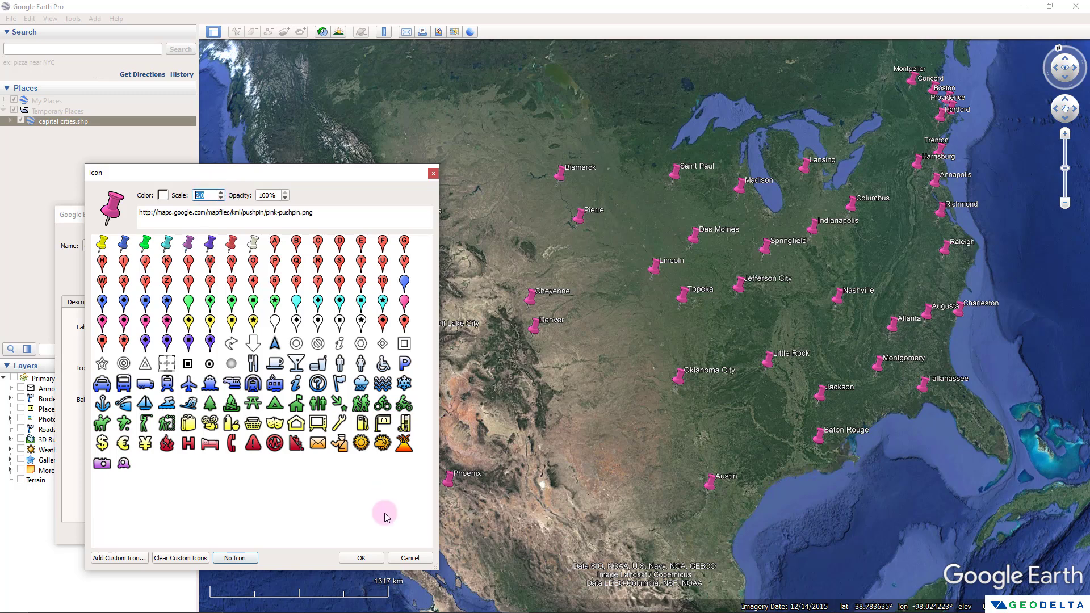
click(361, 558)
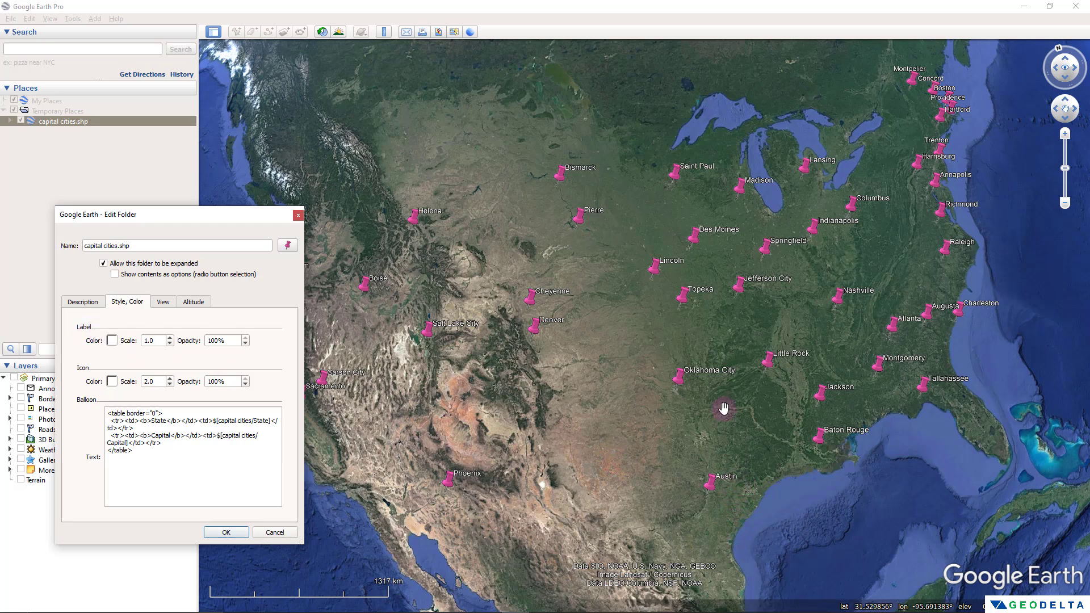
Set the label color of the capital cities.shp folder to yellow (#ffff00)
click(111, 340)
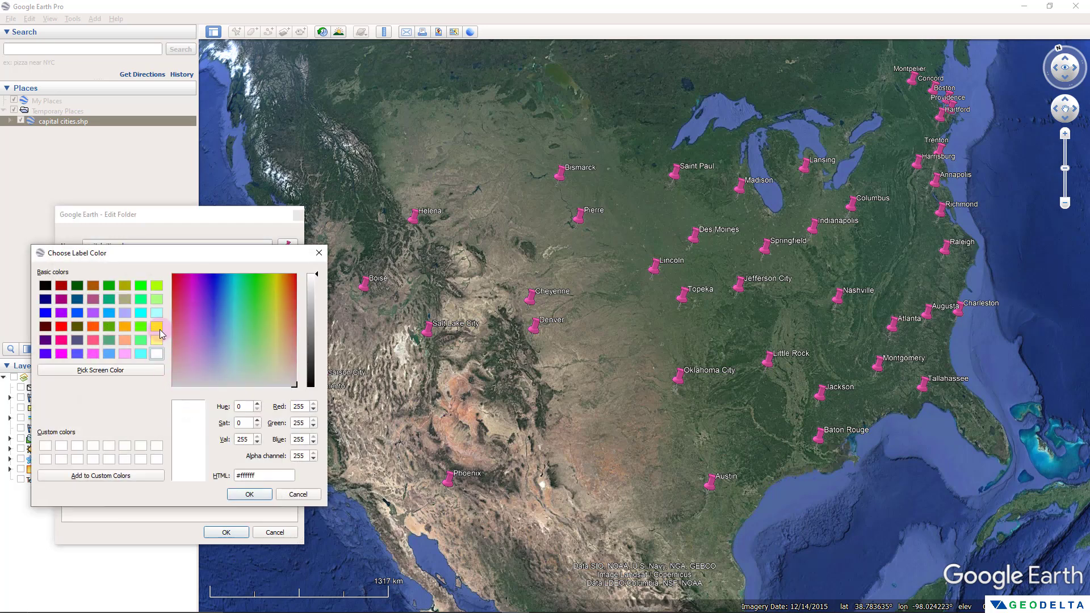
click(159, 329)
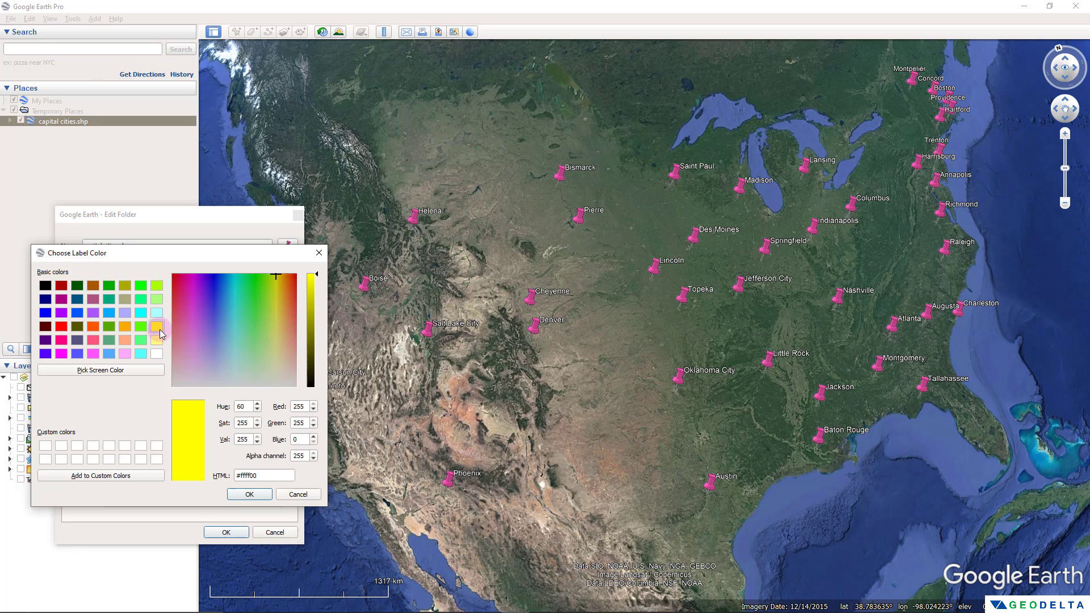
click(250, 495)
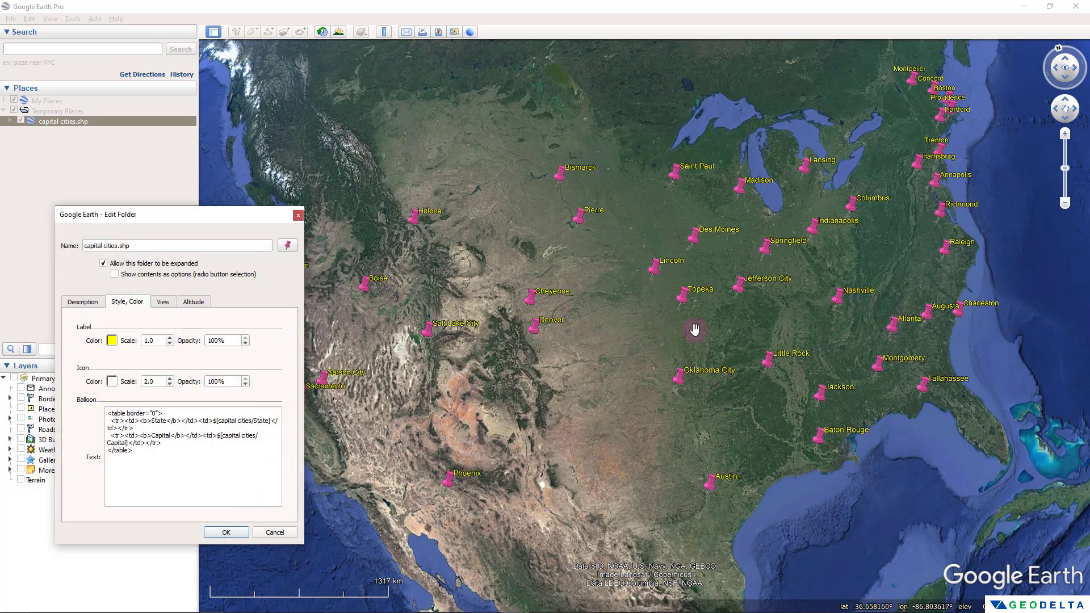
Set the label scale of the capital cities to 1.1 and apply the folder's style changes
click(170, 338)
click(170, 337)
click(170, 338)
click(170, 337)
click(170, 344)
click(170, 343)
click(170, 343)
click(170, 344)
click(170, 338)
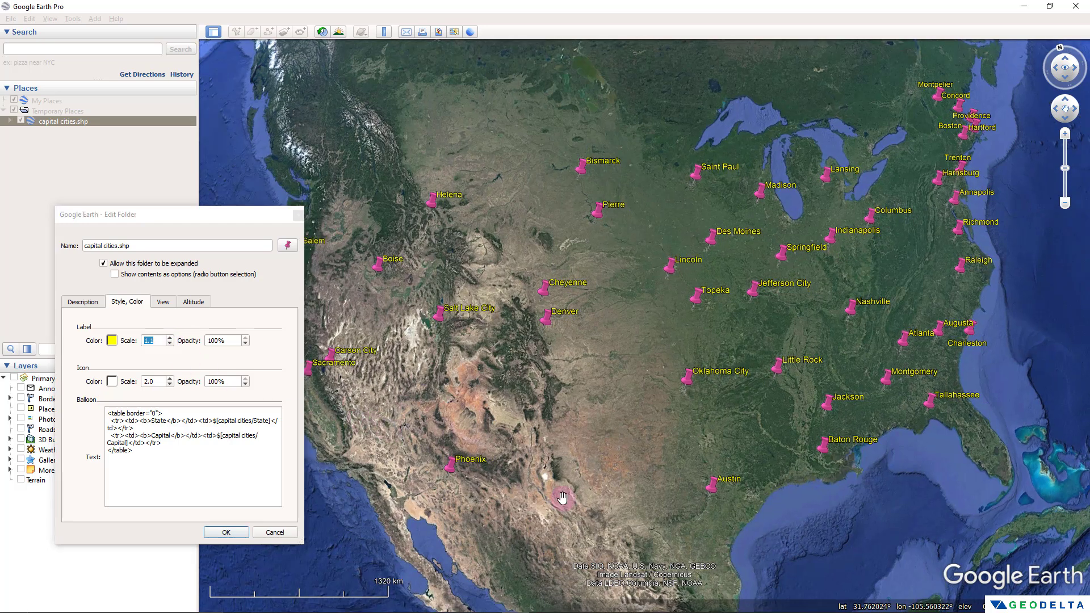
right_drag(560, 499, 561, 490)
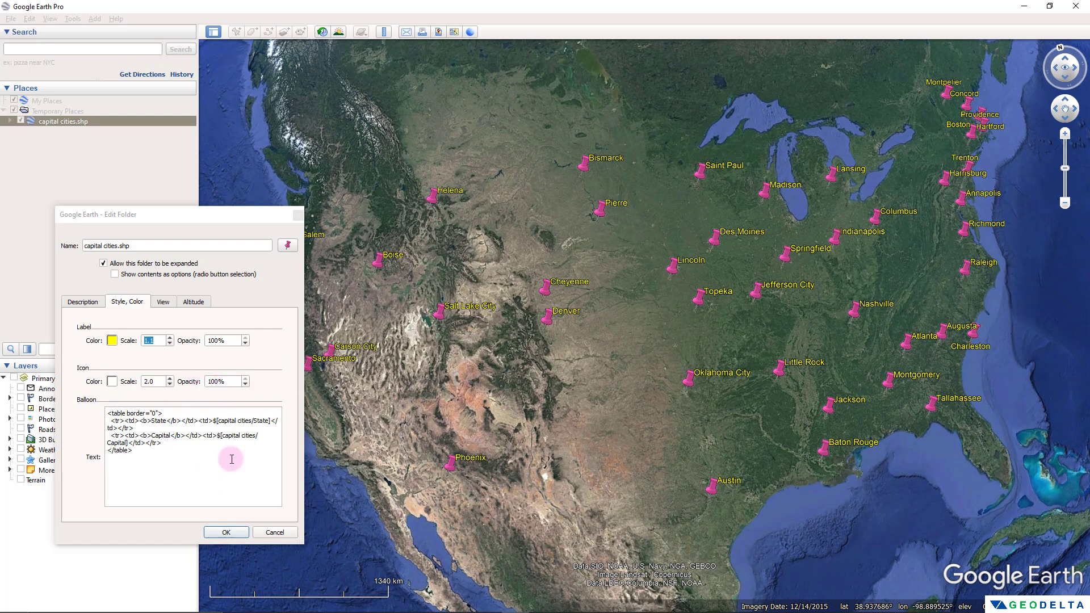
click(232, 532)
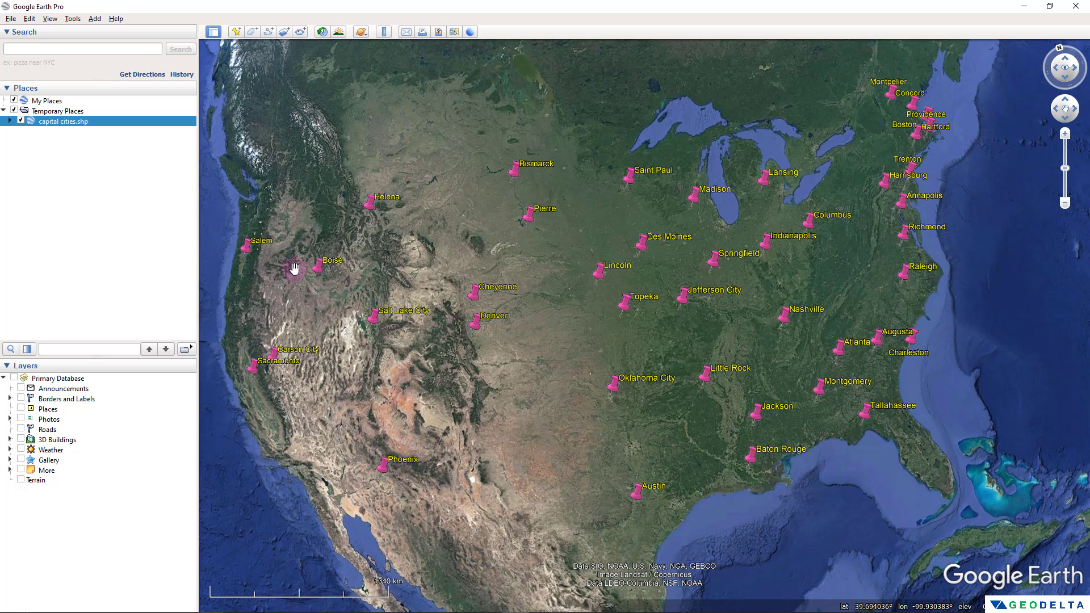
Expand capital cities.shp and its capital cities subfolder to list the individual city placemarks
click(10, 121)
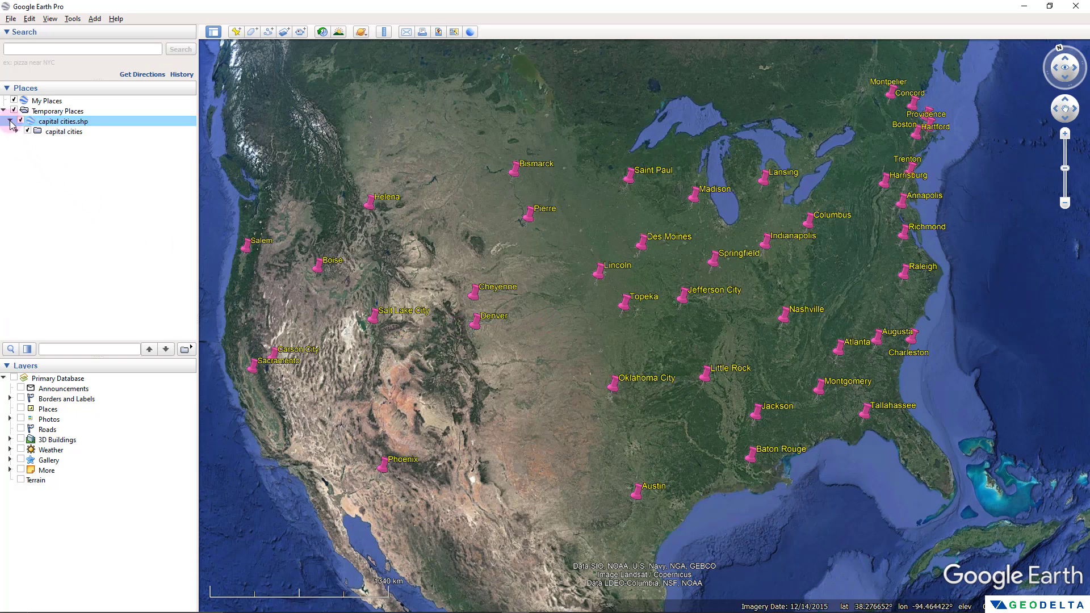
click(16, 132)
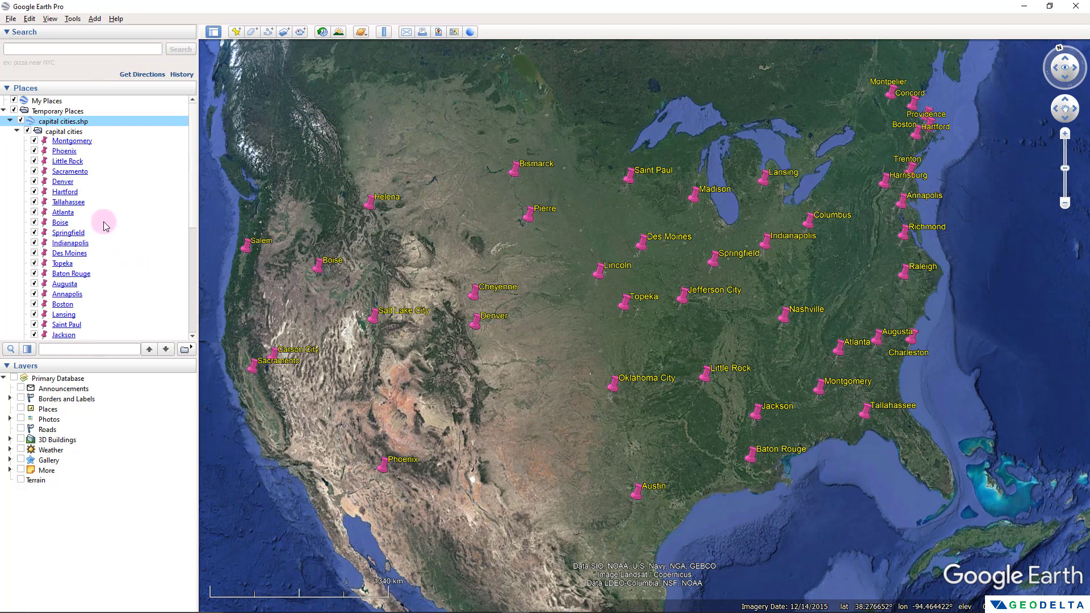
Change the Denver placemark's icon to the green pushpin
right_click(56, 186)
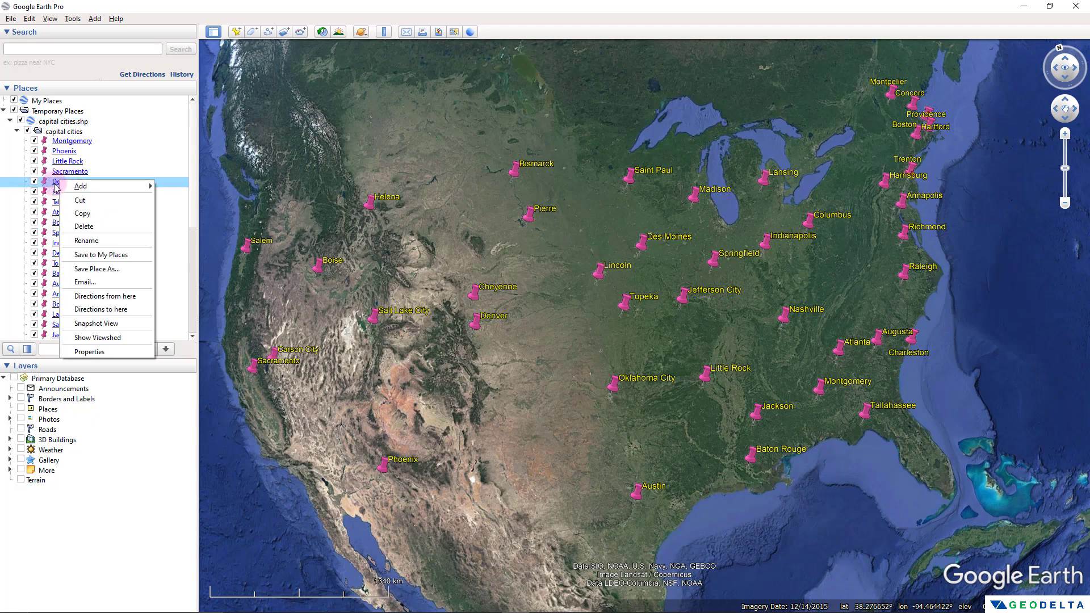
click(100, 352)
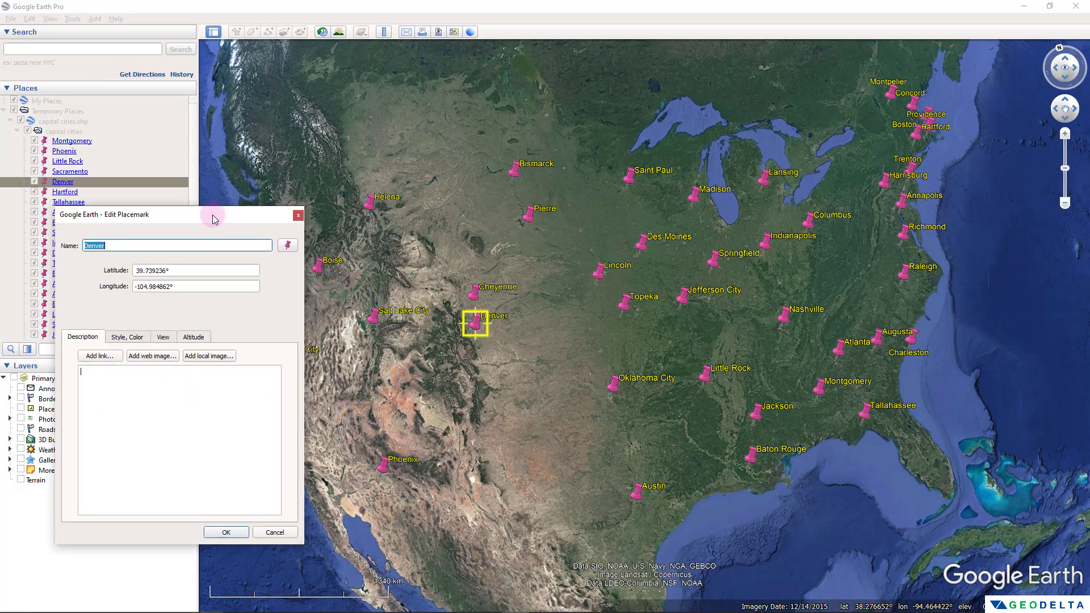
drag(219, 220, 260, 237)
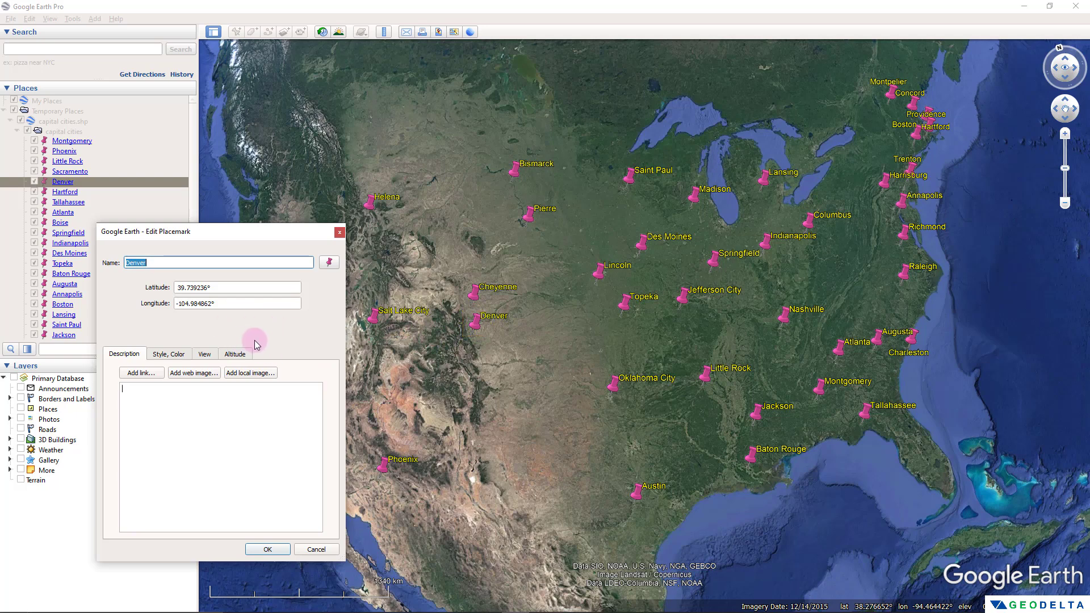
click(330, 265)
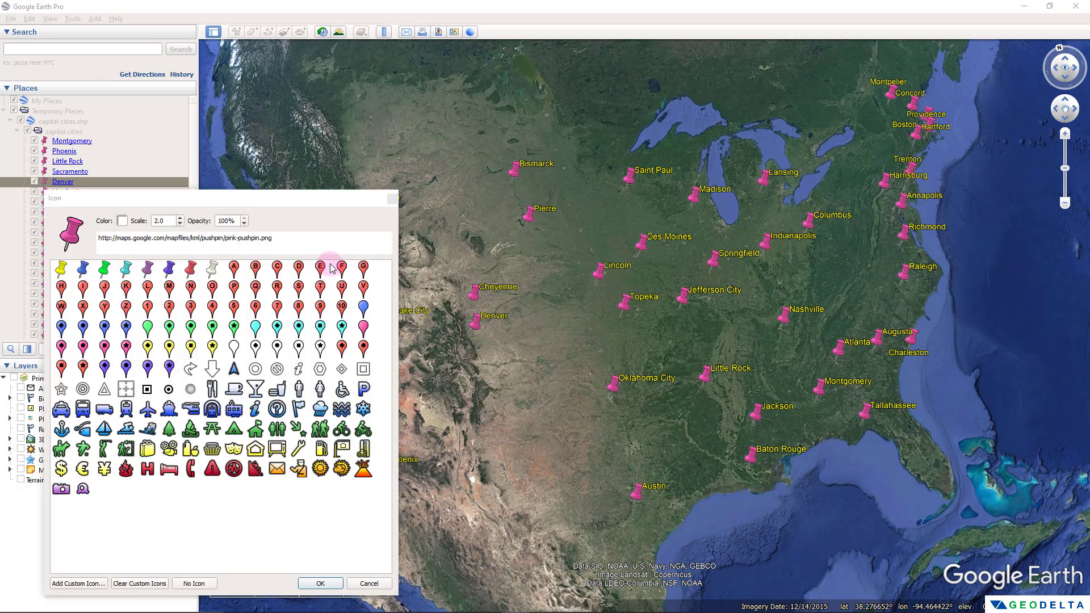
click(103, 268)
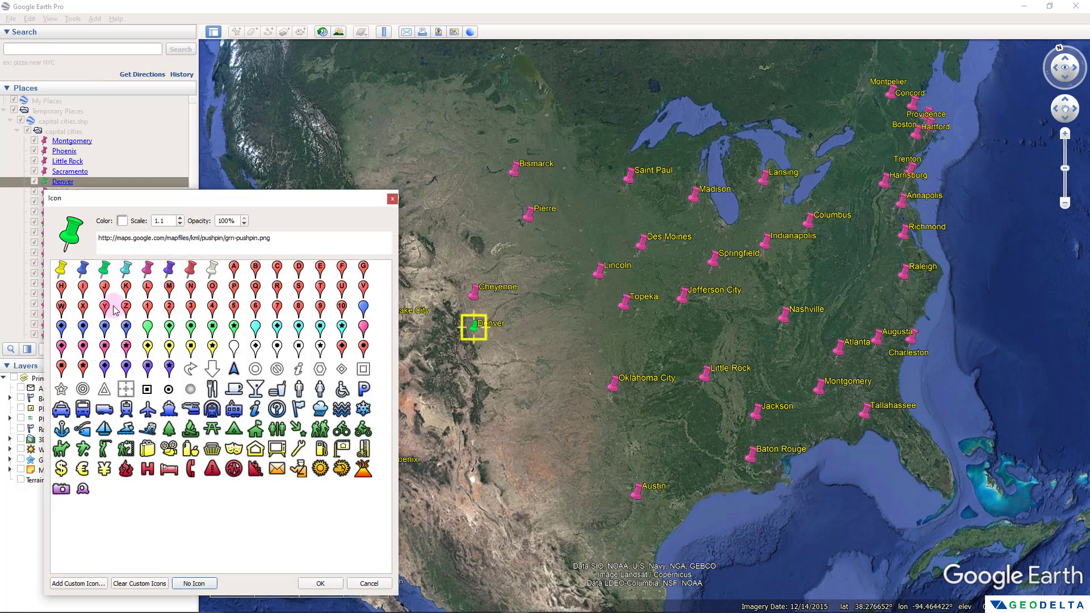
Set the green pushpin's scale to 2.5 and accept Denver's icon settings
click(180, 218)
click(180, 218)
click(180, 218)
click(180, 218)
click(180, 219)
click(180, 219)
click(180, 218)
click(321, 583)
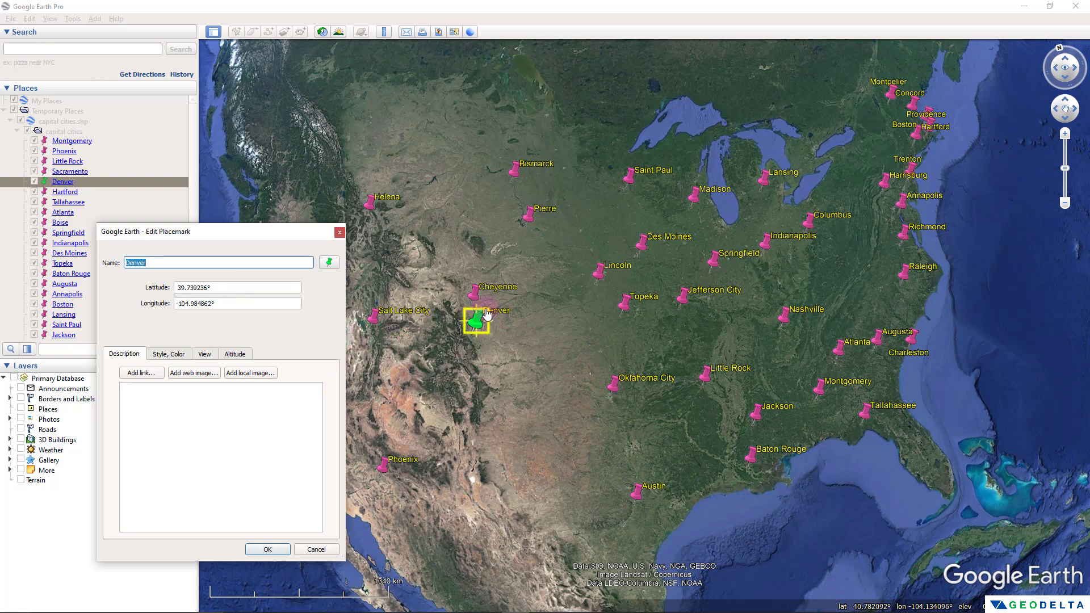
Set Denver's label color to cyan (#00ffff) and apply the placemark's changes
click(164, 358)
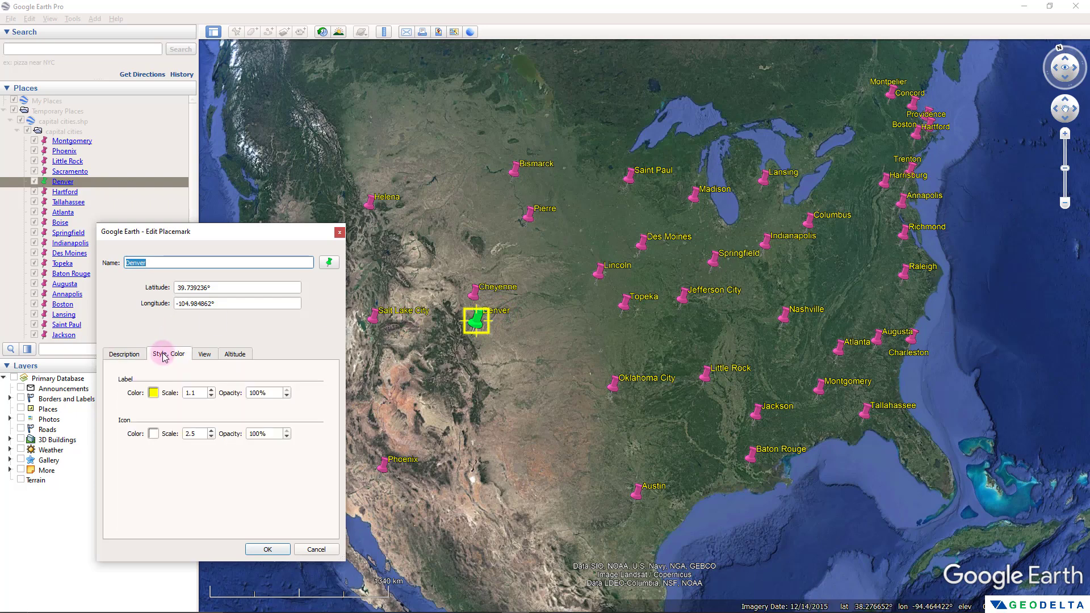
click(154, 392)
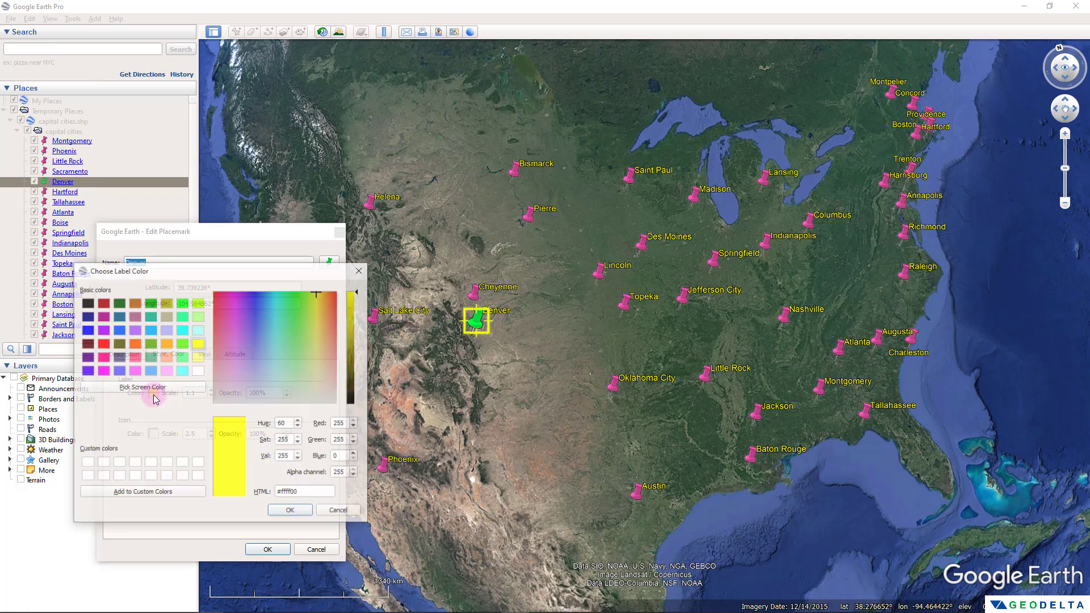
click(182, 332)
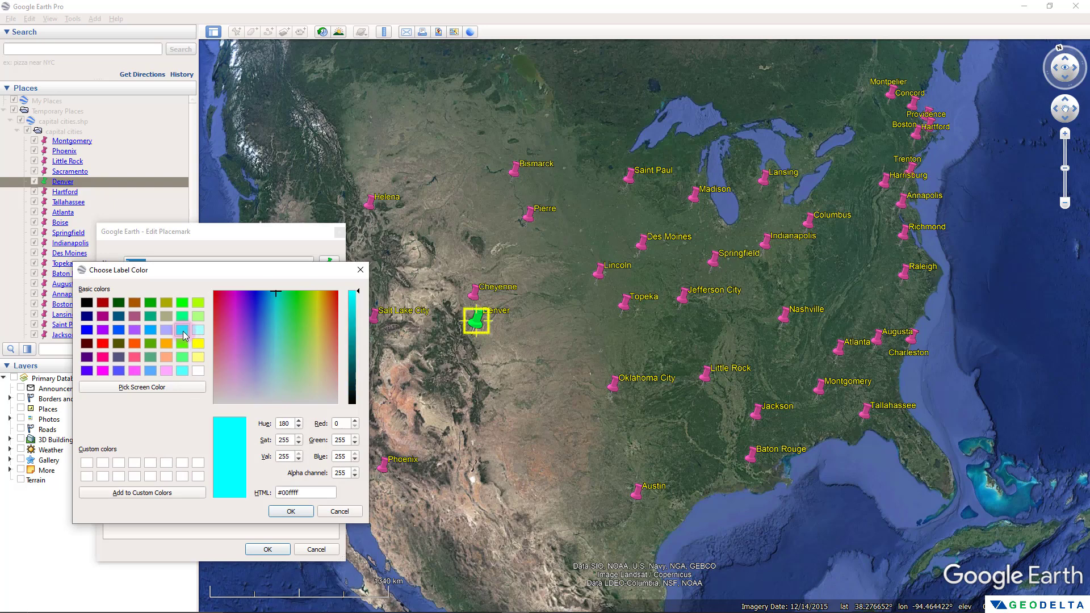
click(290, 511)
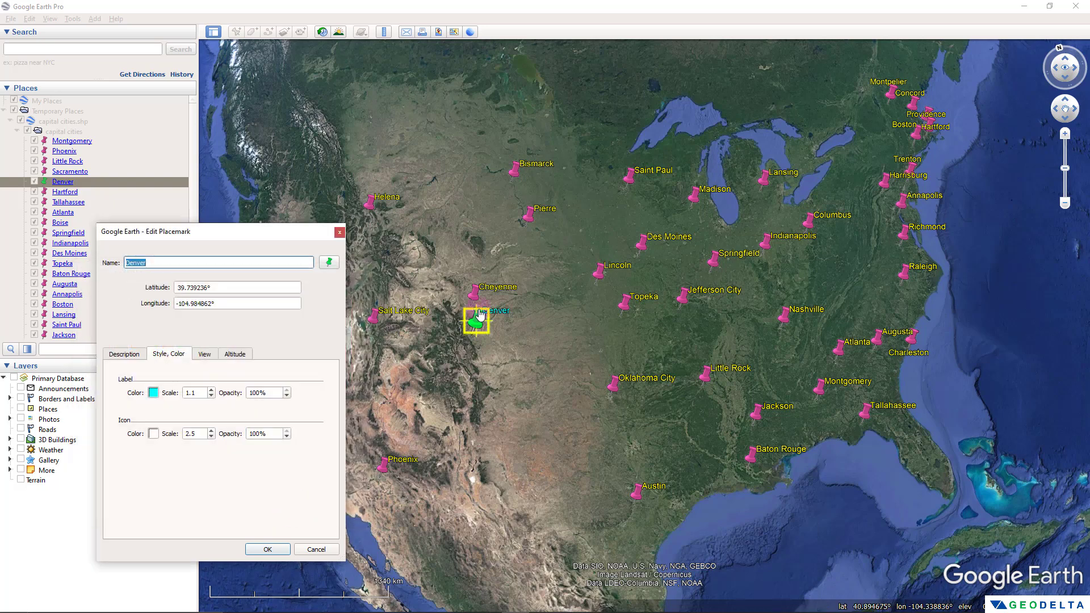
click(509, 320)
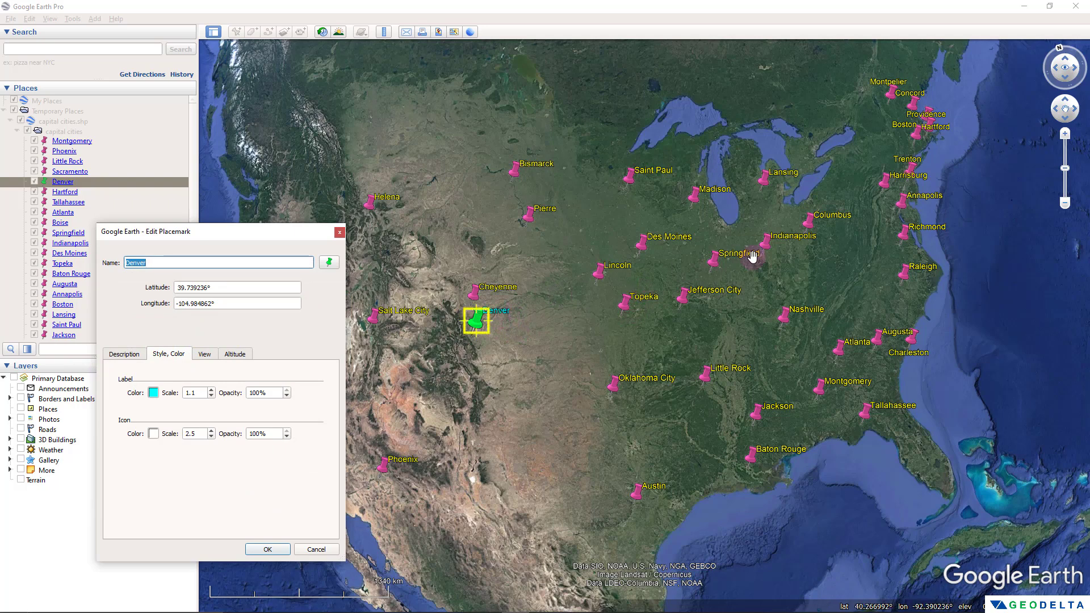
click(268, 549)
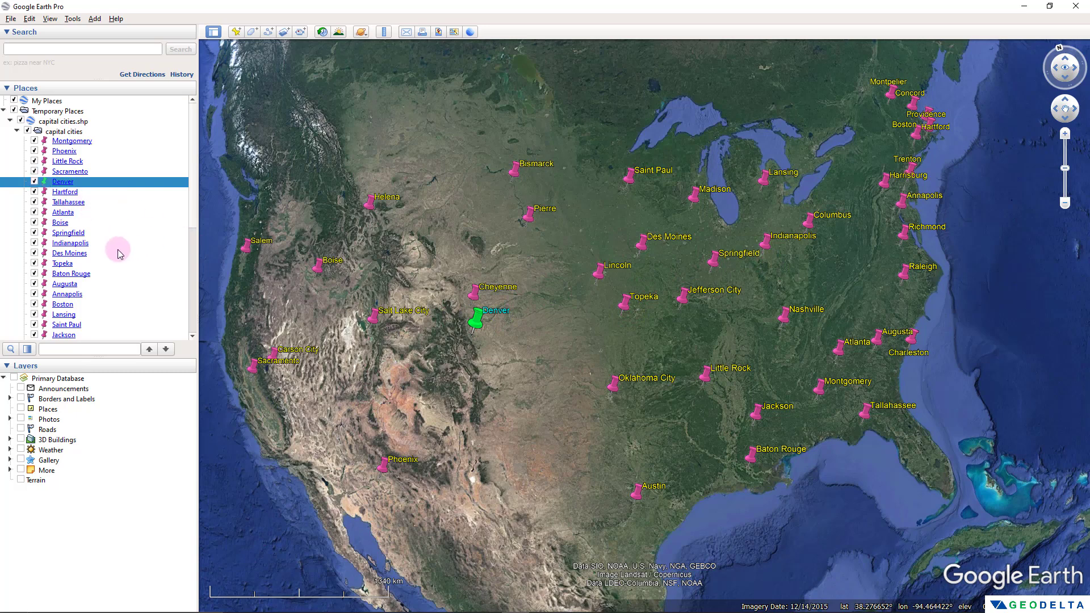
Hide the Denver placemark on the map and show it again
scroll(113, 253, down, 7)
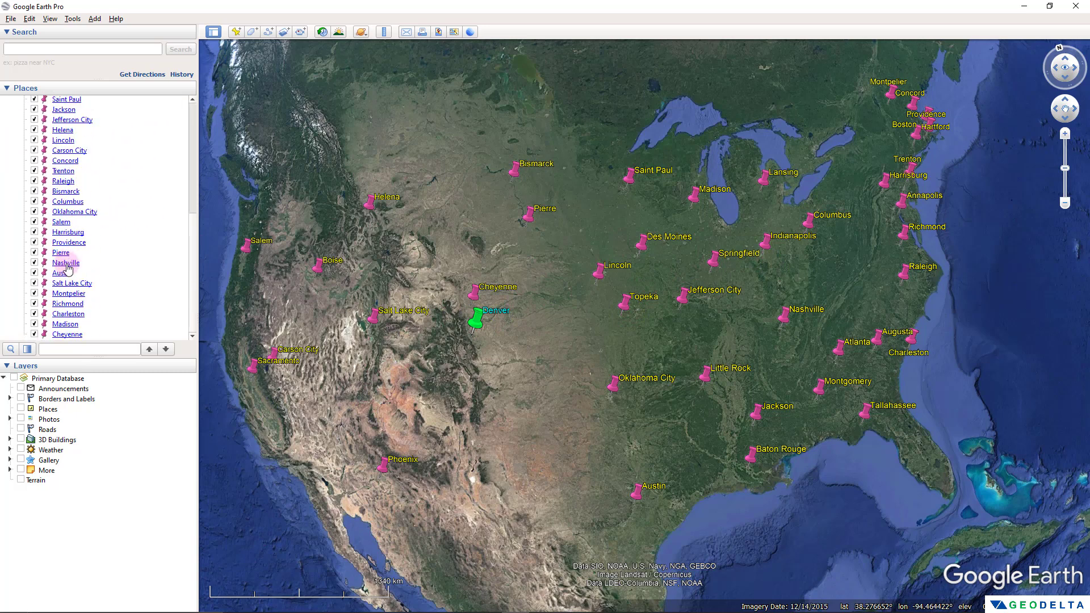
scroll(67, 267, up, 8)
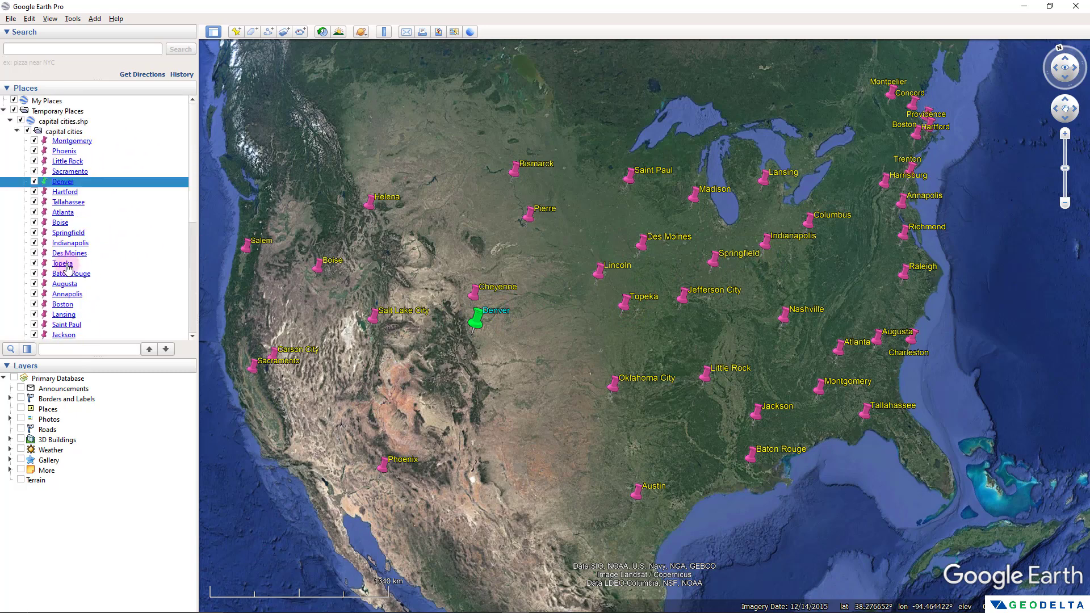
click(34, 182)
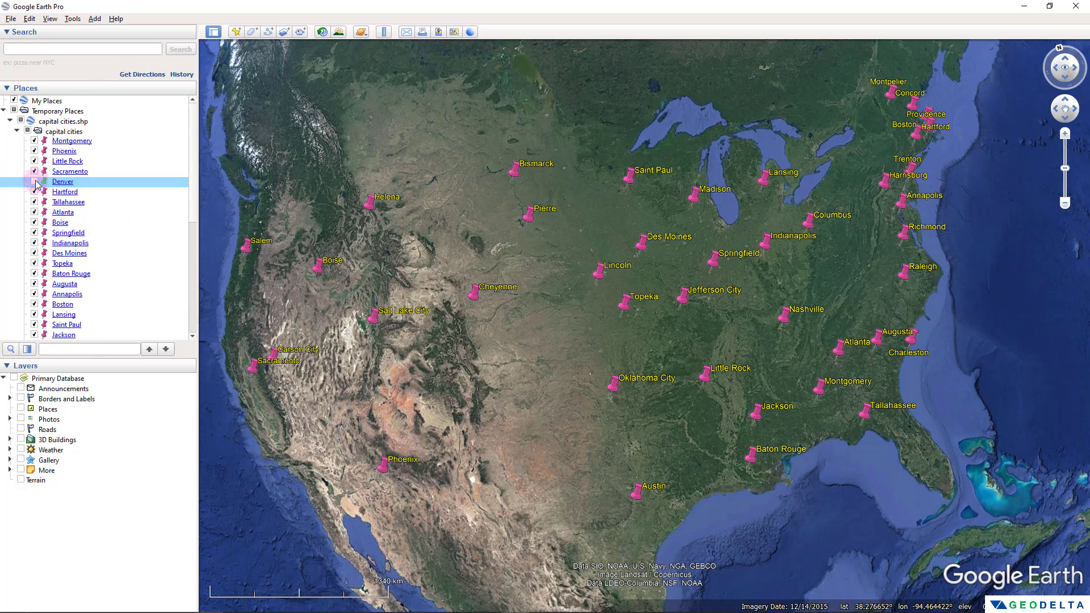
click(34, 182)
Collapse the capital cities subfolder and hide the whole capital cities.shp layer from the map
click(17, 131)
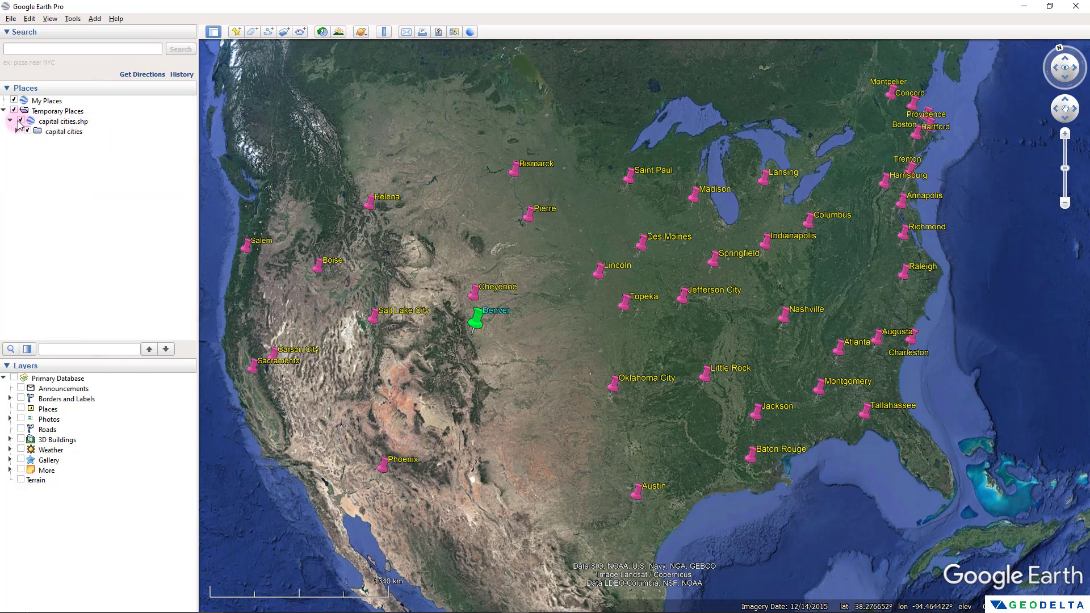
click(21, 121)
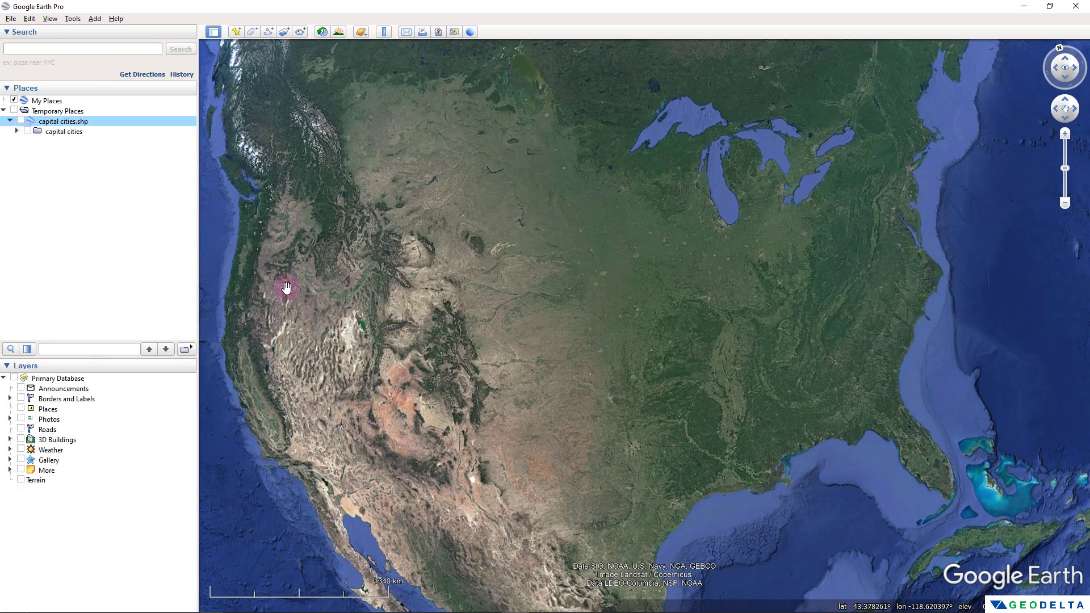
drag(406, 360, 436, 373)
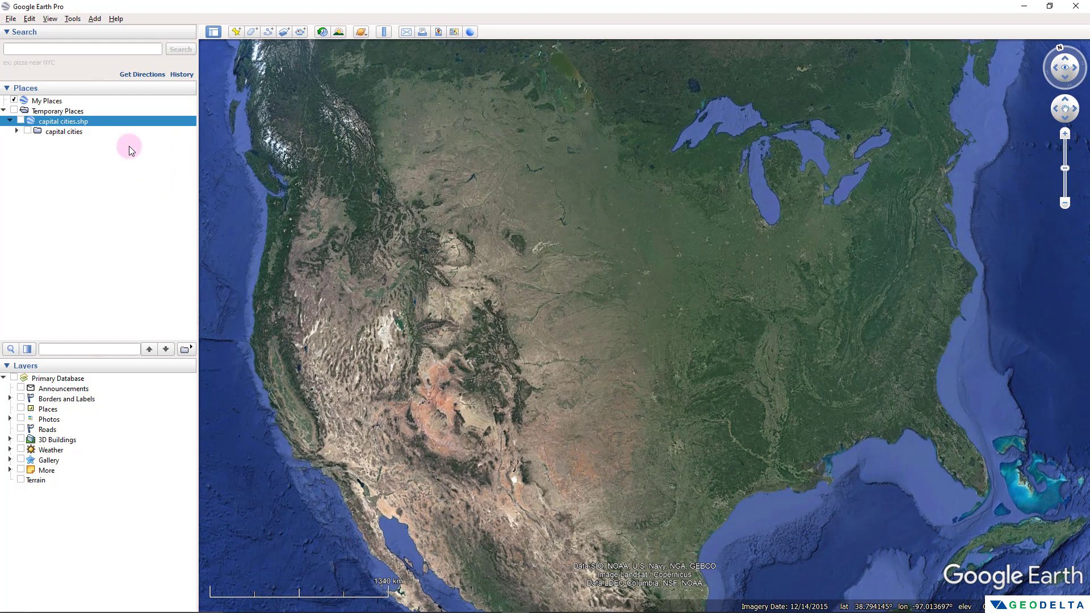
Open the US_states ESRI shapefile from the How to import ESRI Shapefiles to Google Earth folder
click(11, 19)
click(10, 18)
click(10, 19)
click(27, 32)
click(78, 93)
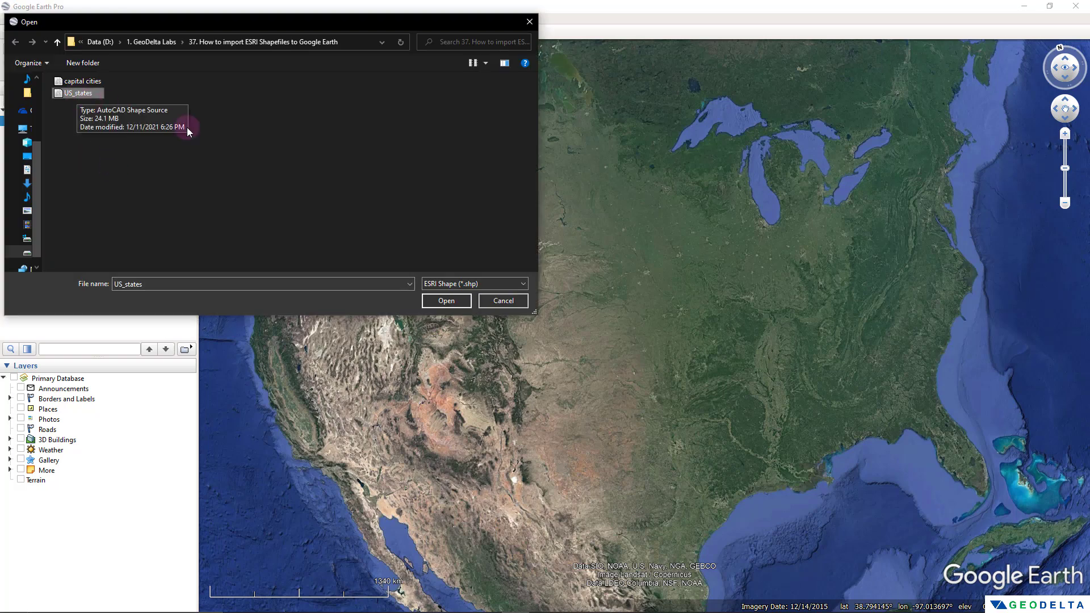
click(447, 299)
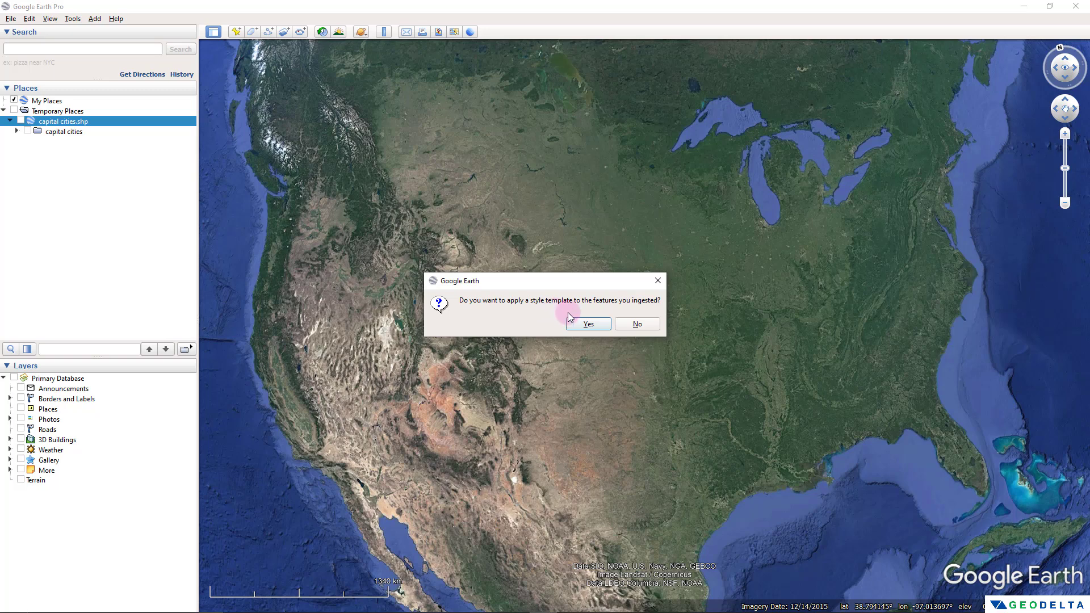
Choose to apply a style template to the US_states features and set the name field to State
click(590, 323)
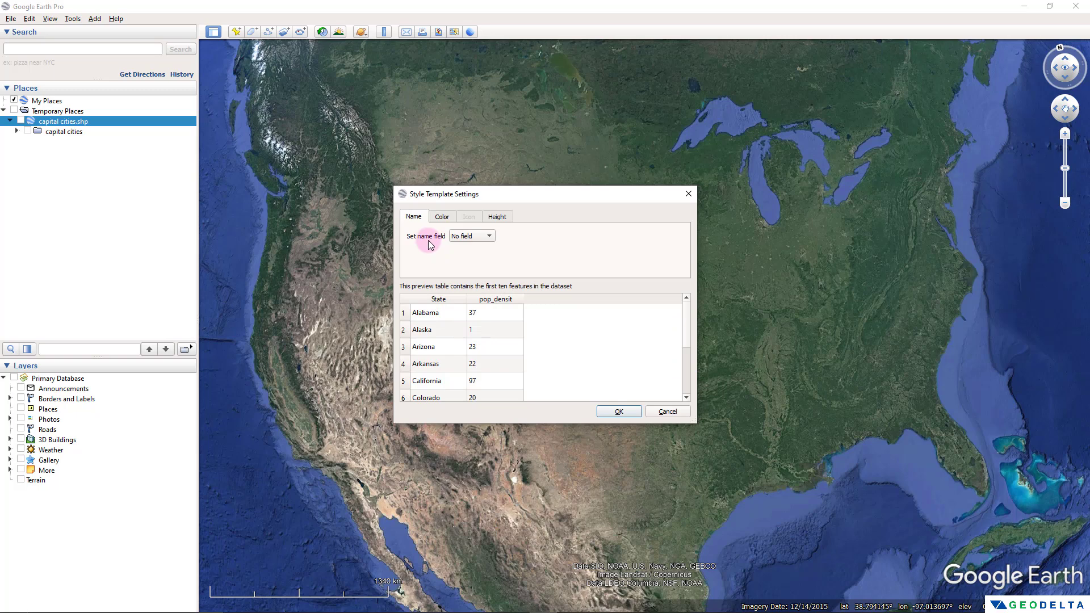
click(473, 236)
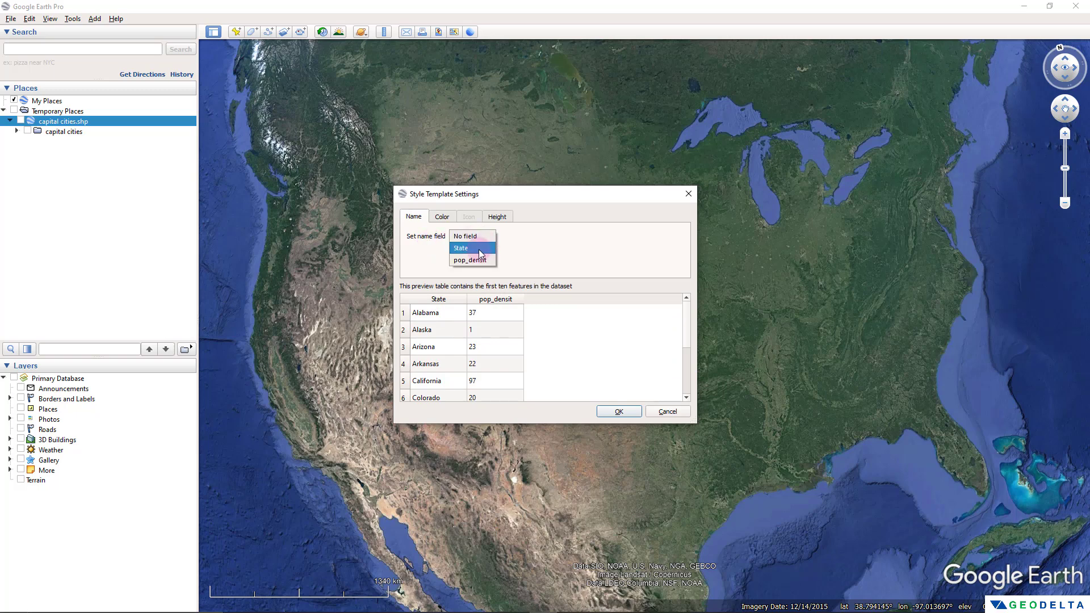
click(478, 249)
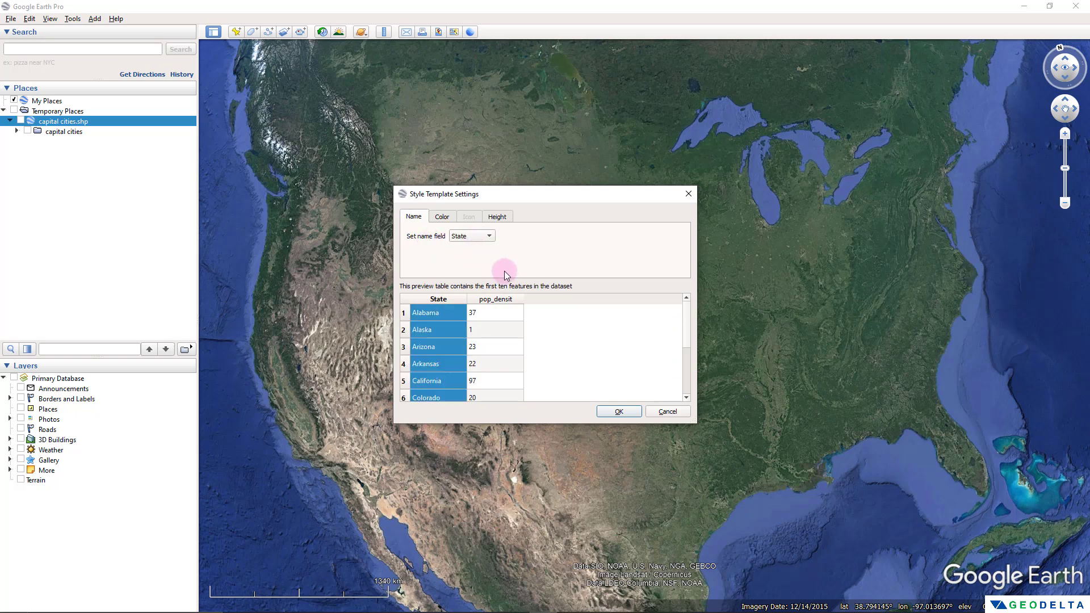
Set the template's feature colors from a field, using pop_densit as the color field
click(442, 216)
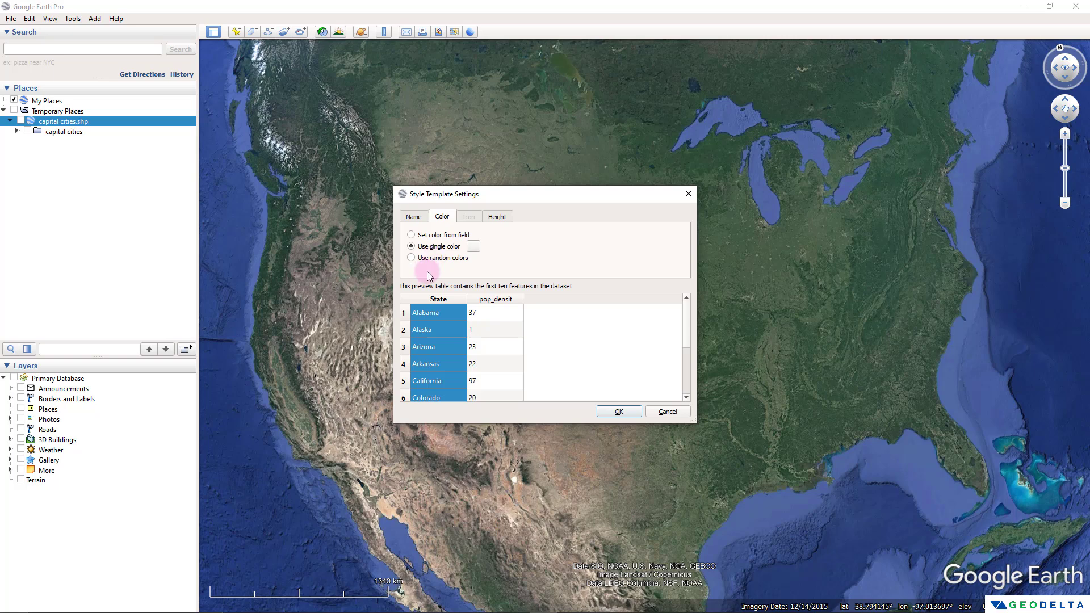
scroll(438, 345, down, 2)
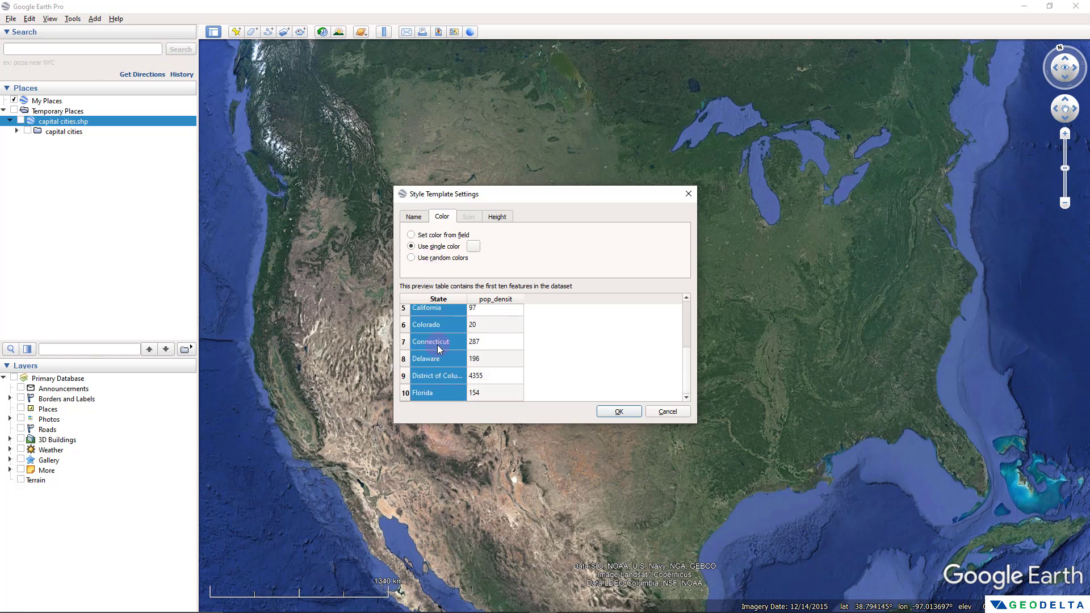
scroll(438, 344, up, 2)
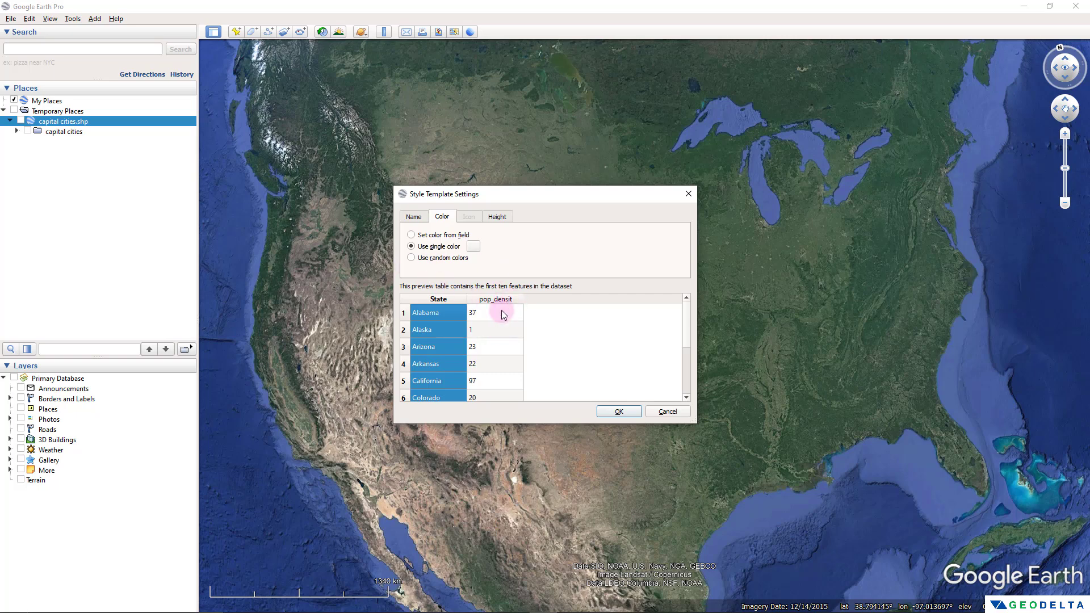
click(442, 235)
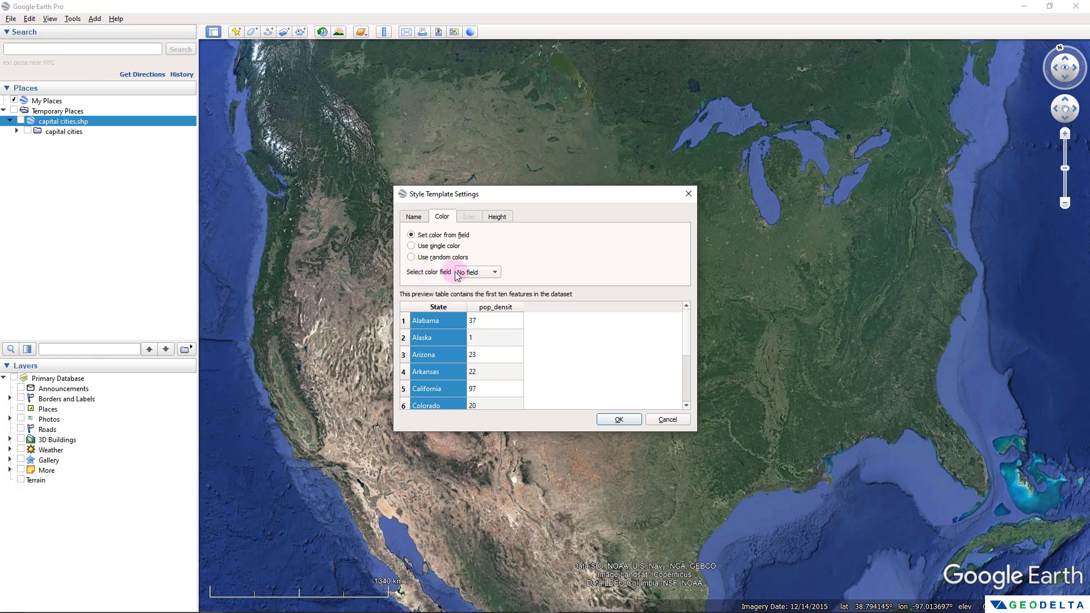
click(475, 272)
click(486, 298)
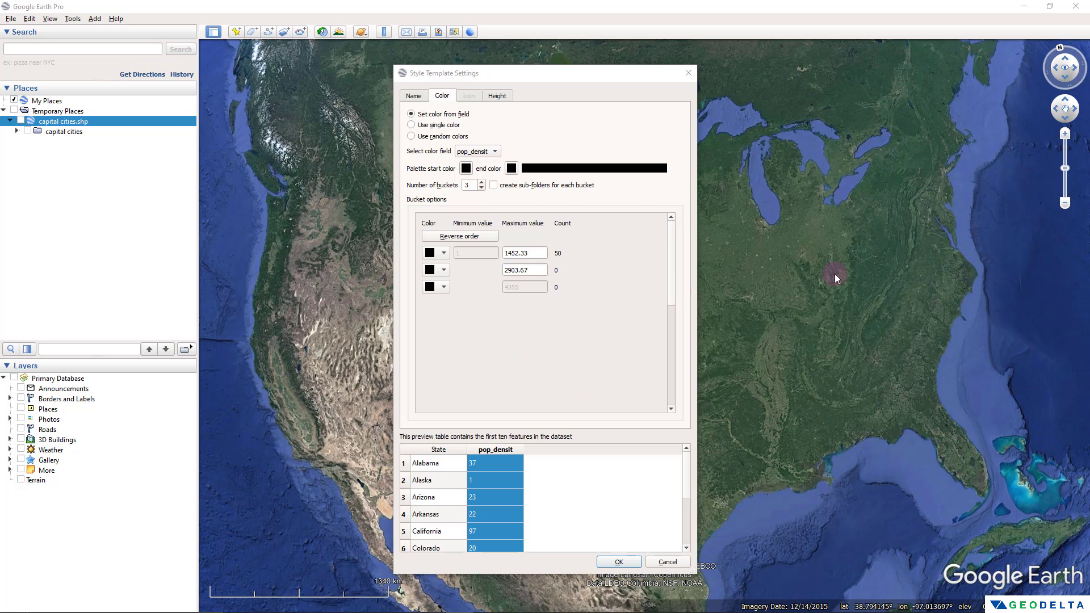
Set the number of color buckets for pop_densit to 10
double_click(468, 189)
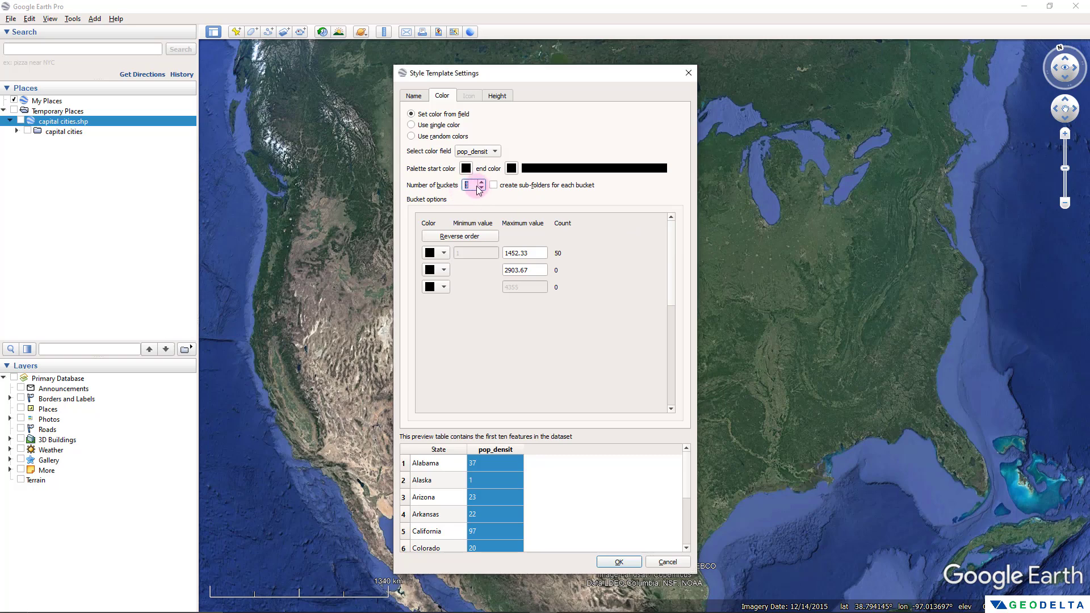
text(10)
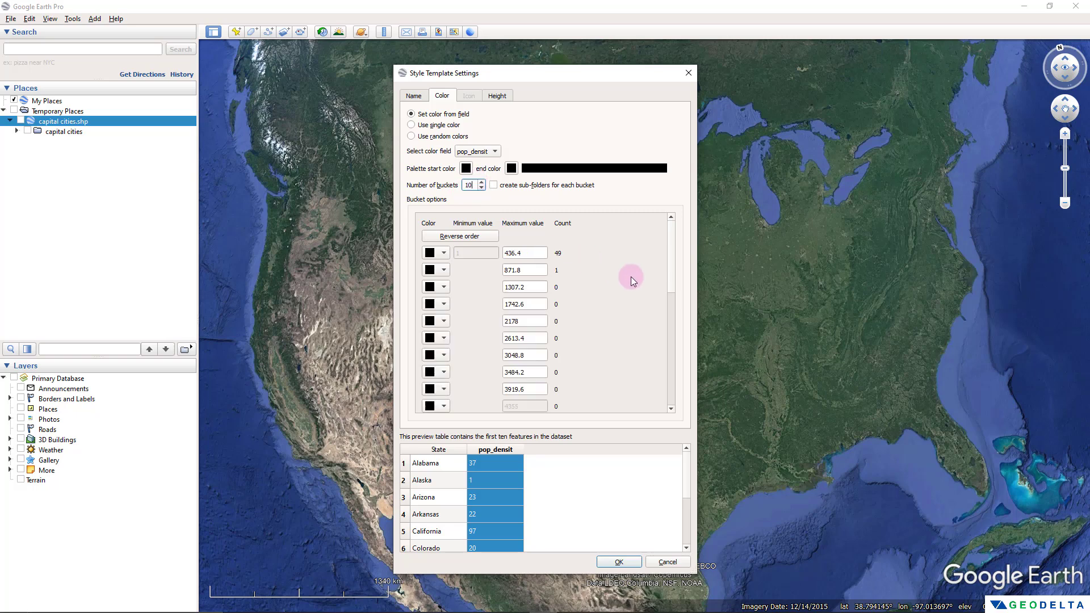
key(Tab)
Review the color choices and maximum values of the buckets, and set the palette start color to red
click(436, 254)
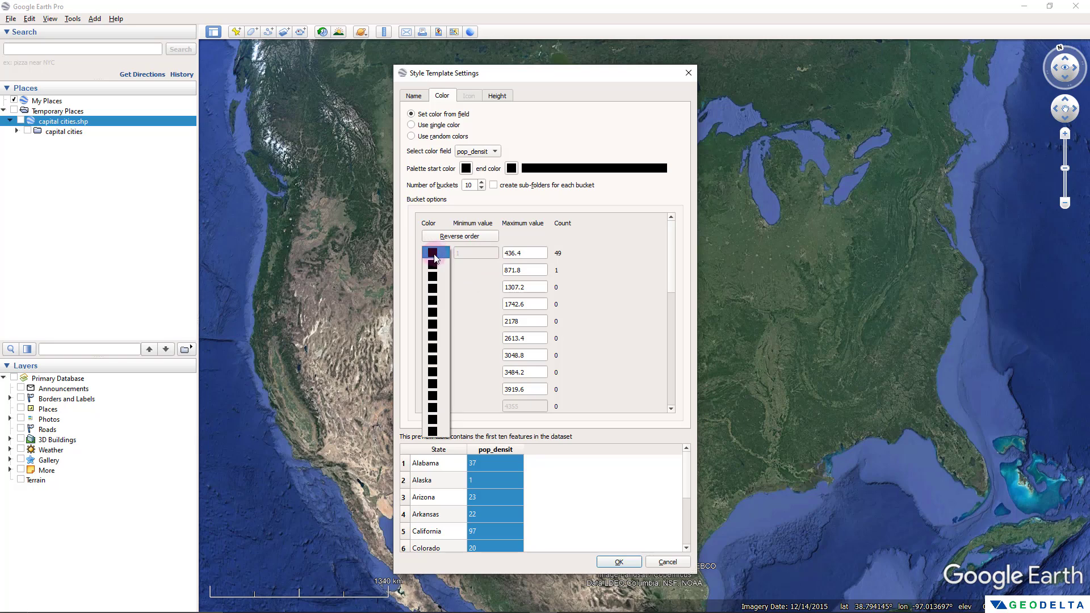
click(468, 255)
drag(669, 257, 676, 281)
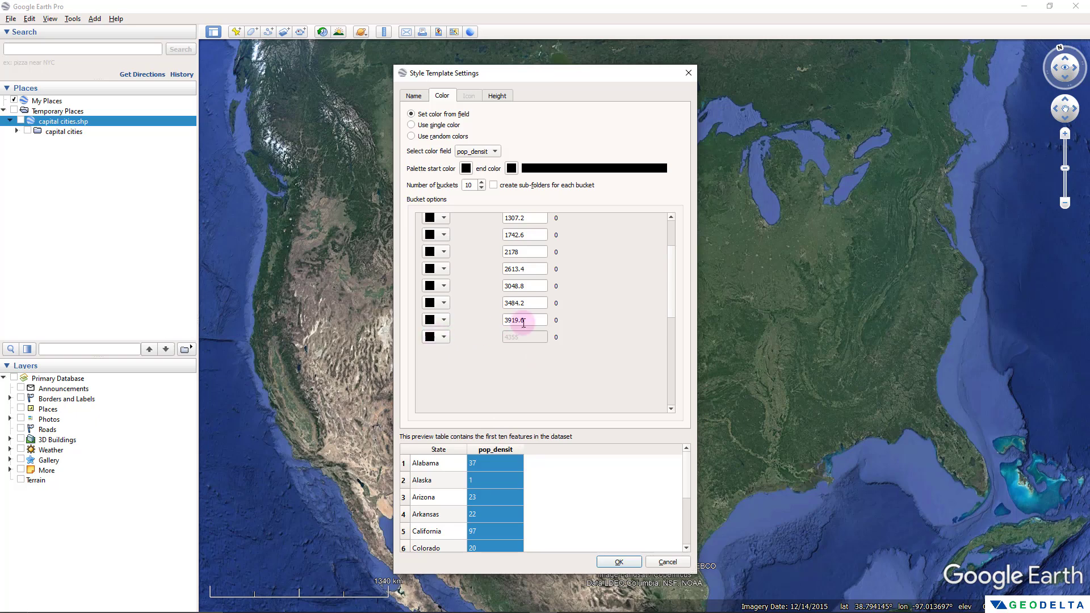
drag(672, 317, 674, 278)
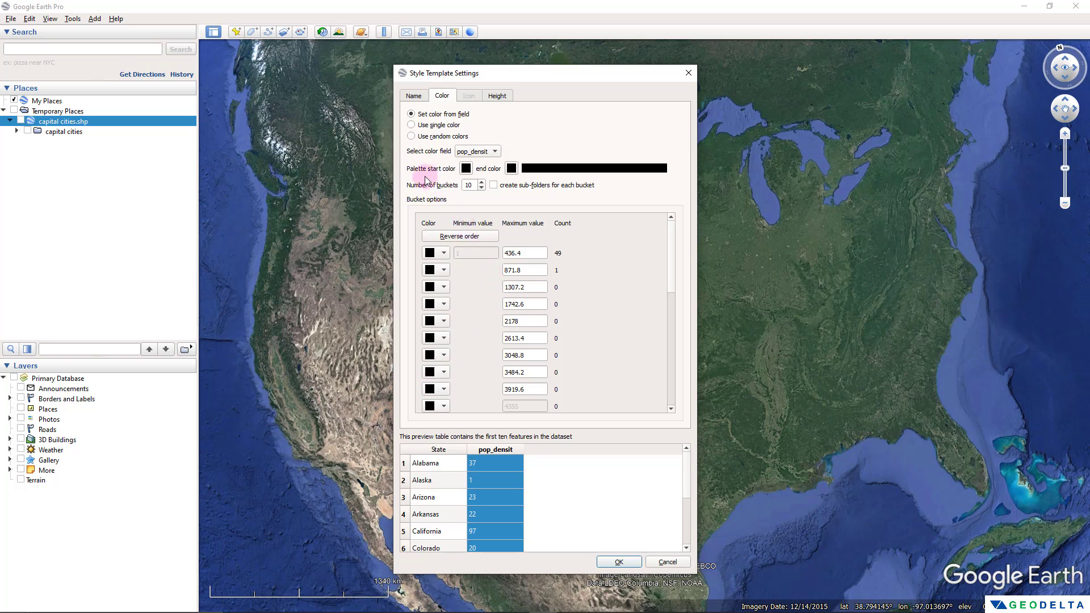
click(466, 168)
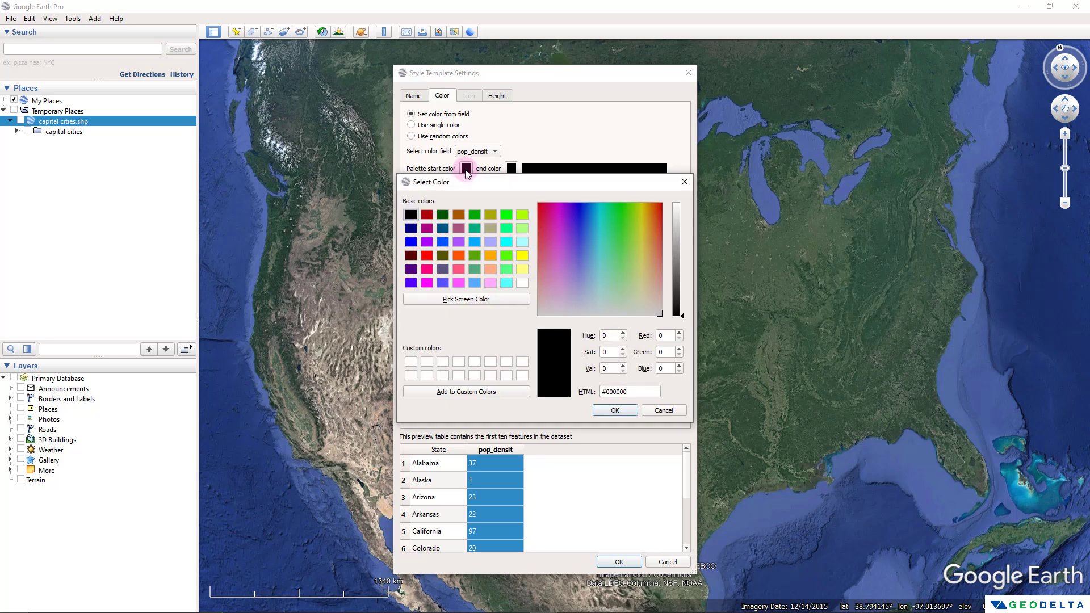
click(428, 254)
click(610, 411)
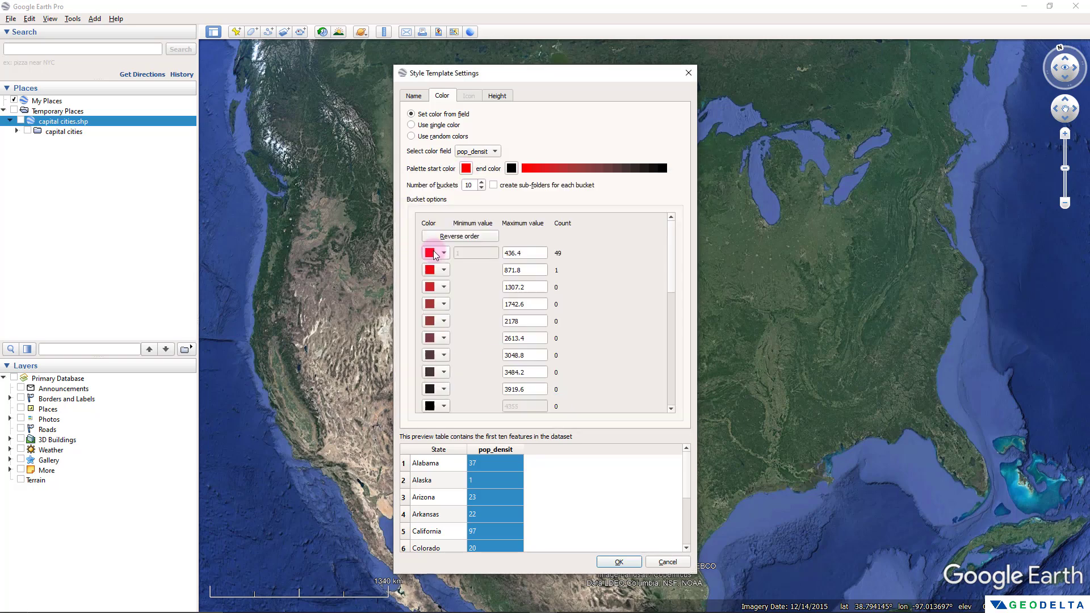
Set the palette start color to blue and the end color to red, and check the resulting bucket colors
click(466, 168)
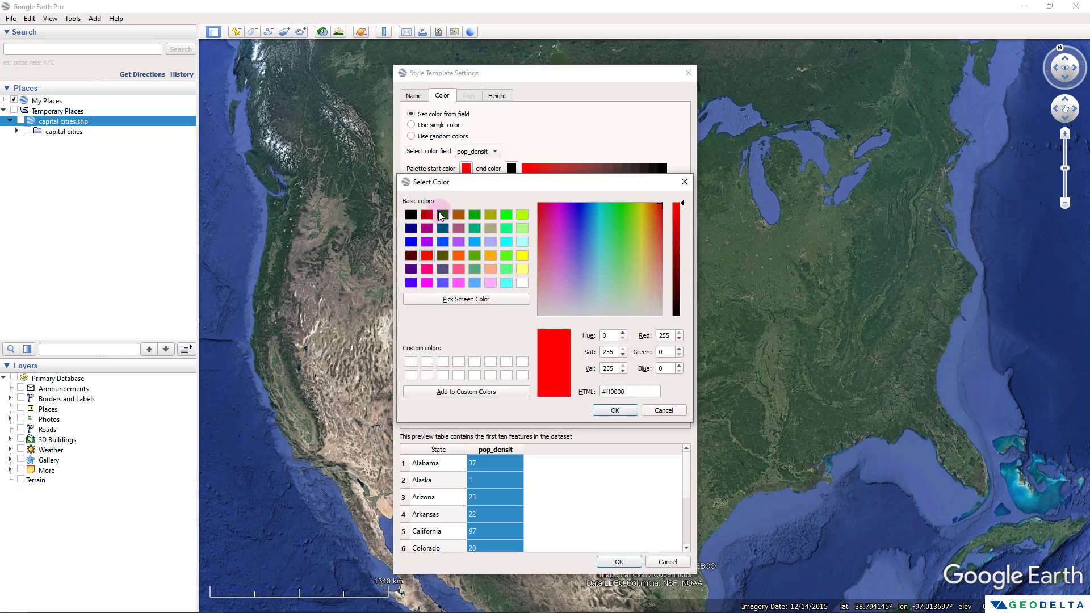
click(411, 244)
click(615, 410)
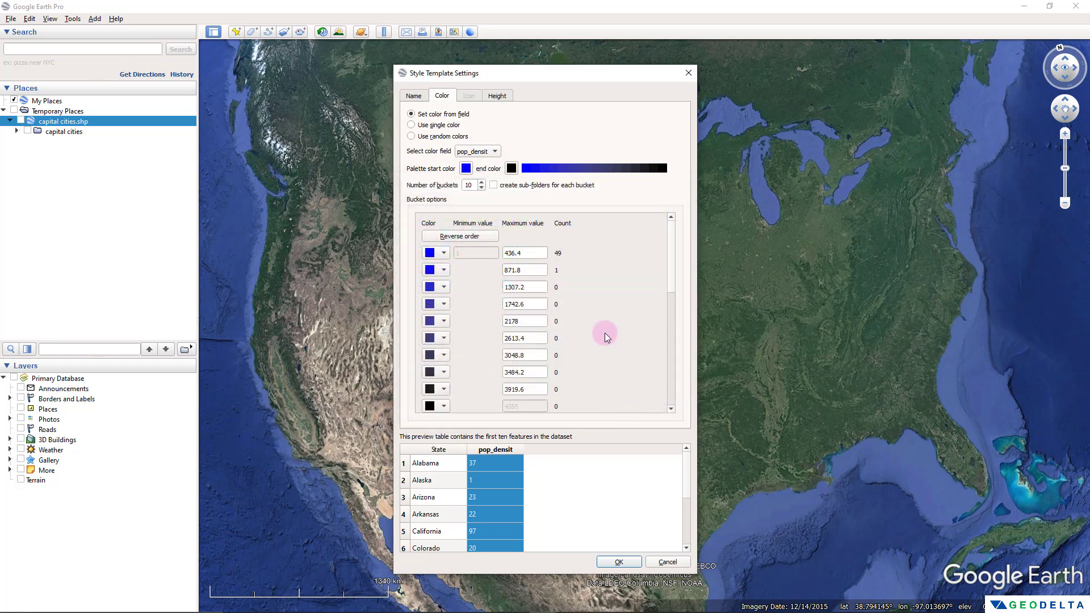
click(511, 169)
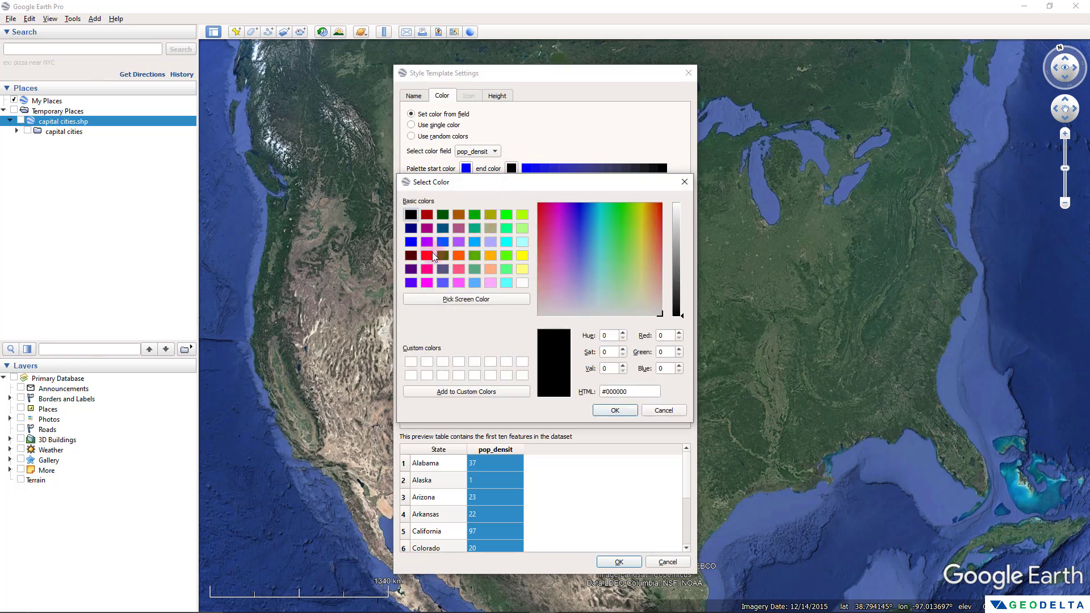
click(429, 255)
click(622, 413)
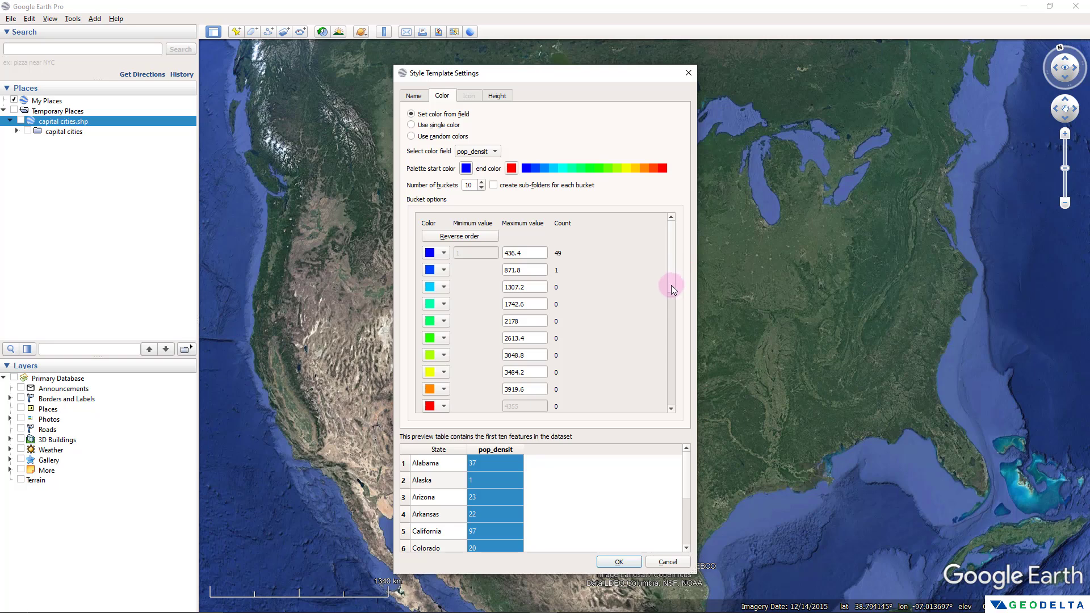
drag(676, 274, 676, 301)
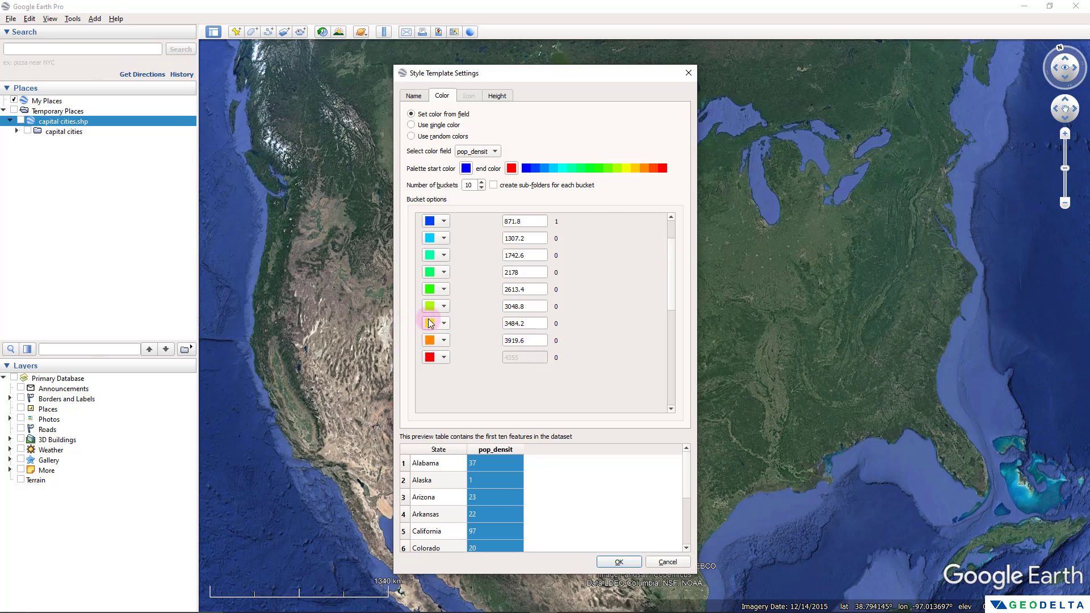
scroll(673, 294, up, 1)
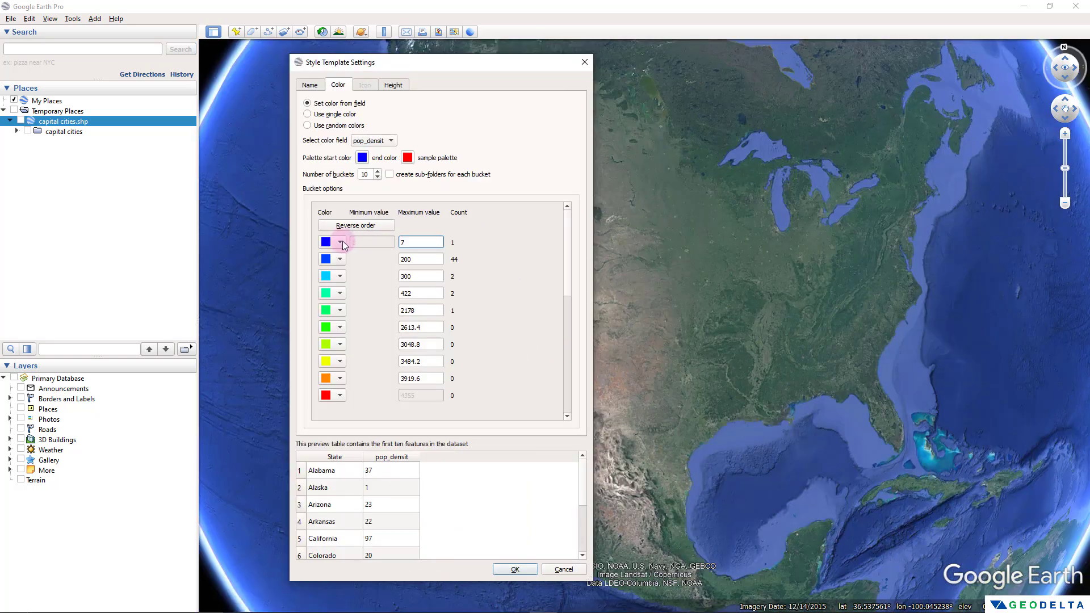
Set the maximum values of the second, third and fourth buckets to 16, 24 and 29
click(400, 242)
double_click(402, 258)
text(16)
key(Tab)
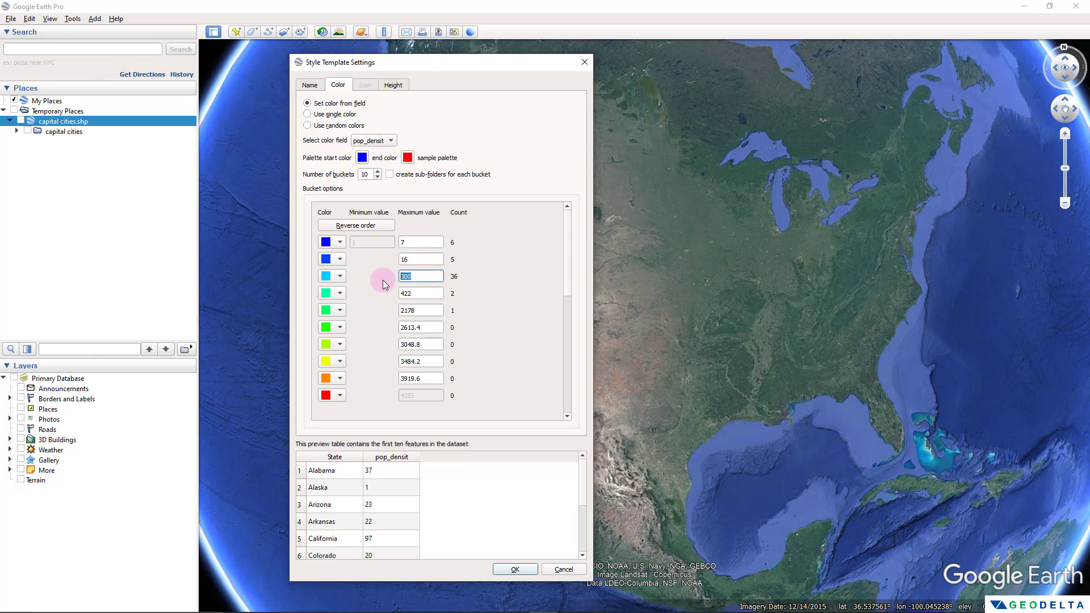
text(24)
key(Tab)
text(29)
key(Tab)
Set the maximum values of the fifth to ninth buckets to 43, 97, 165, 287 and 500
text(43)
key(Tab)
text(97)
key(Tab)
text(165)
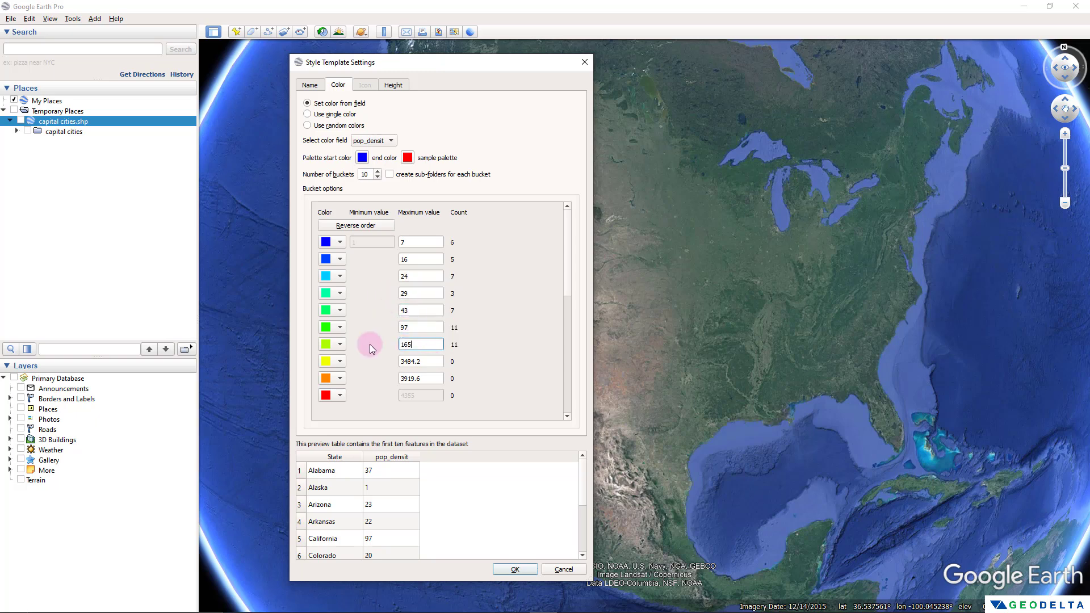
key(Tab)
text(287)
key(Tab)
text(500)
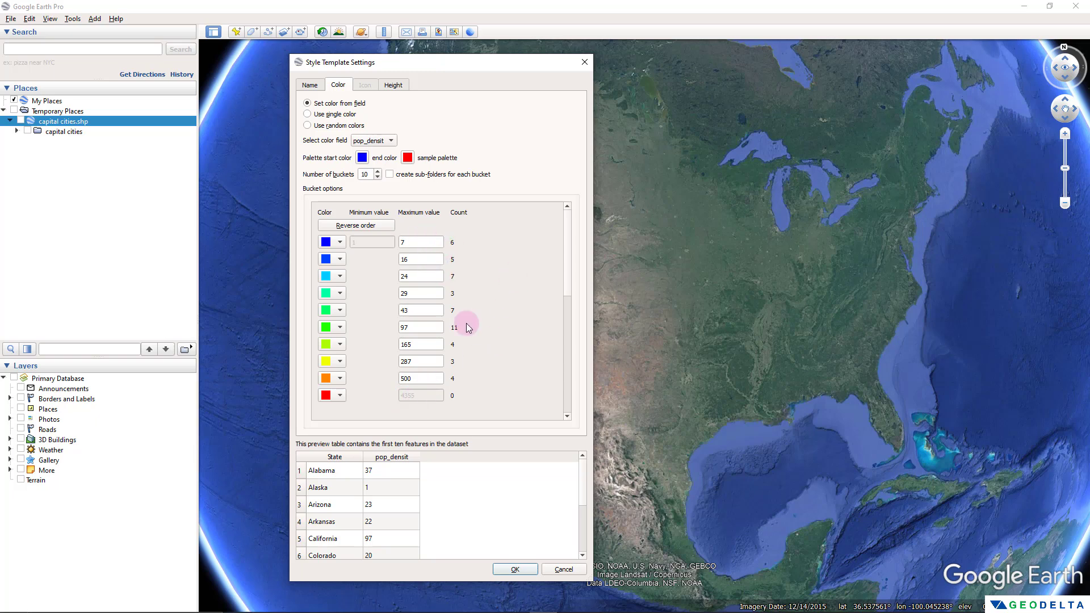
Apply the style template settings and display the imported US_states.shp layer on the globe
click(512, 568)
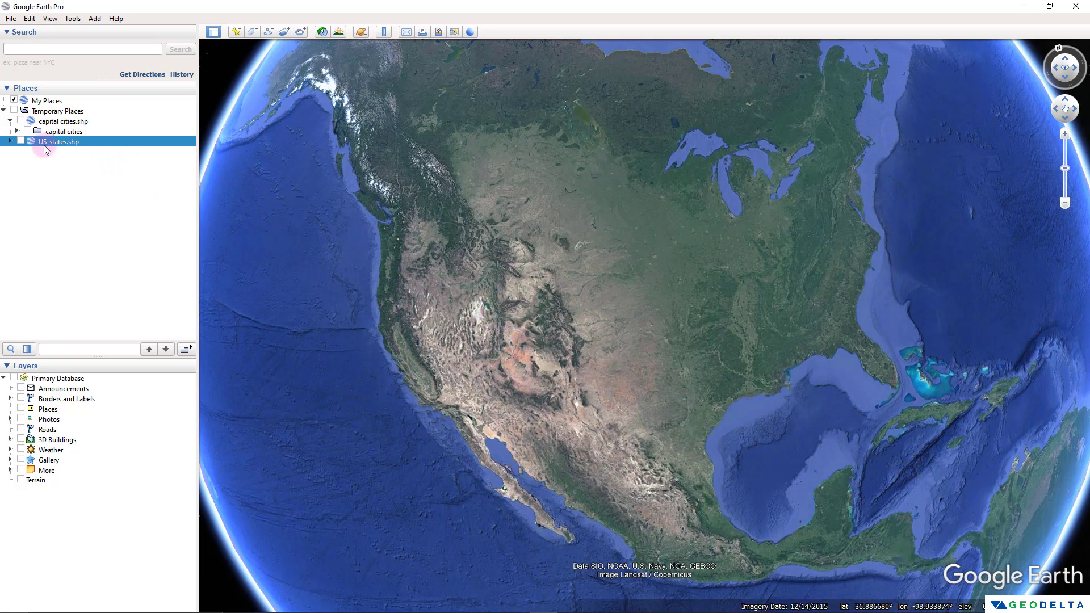
click(21, 142)
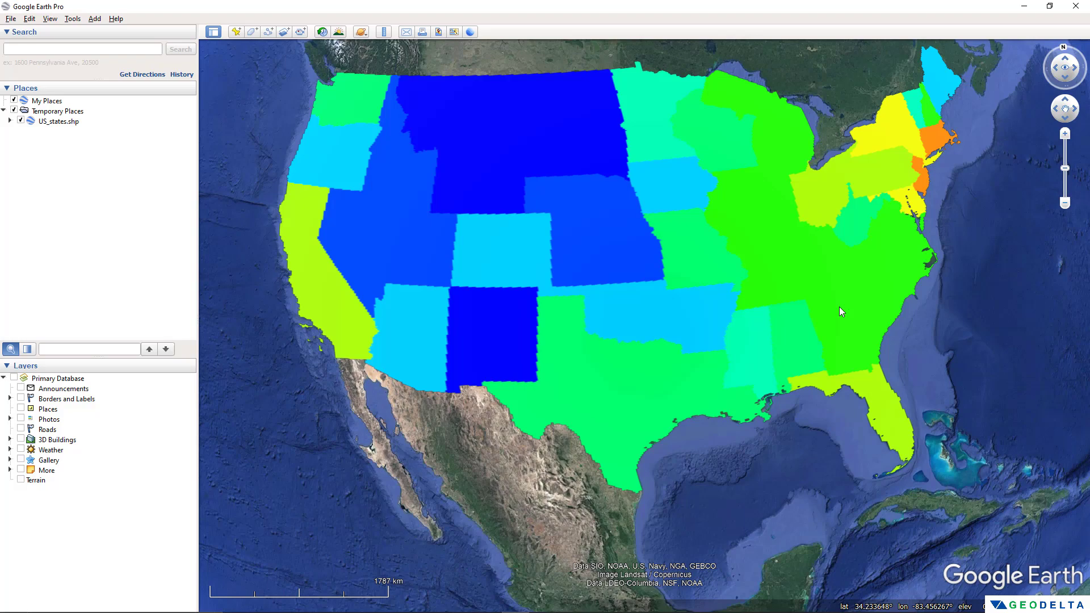
Inspect the State and pop_densit attributes of the small red District of Columbia polygon
scroll(916, 213, up, 3)
scroll(917, 213, up, 5)
scroll(835, 170, up, 5)
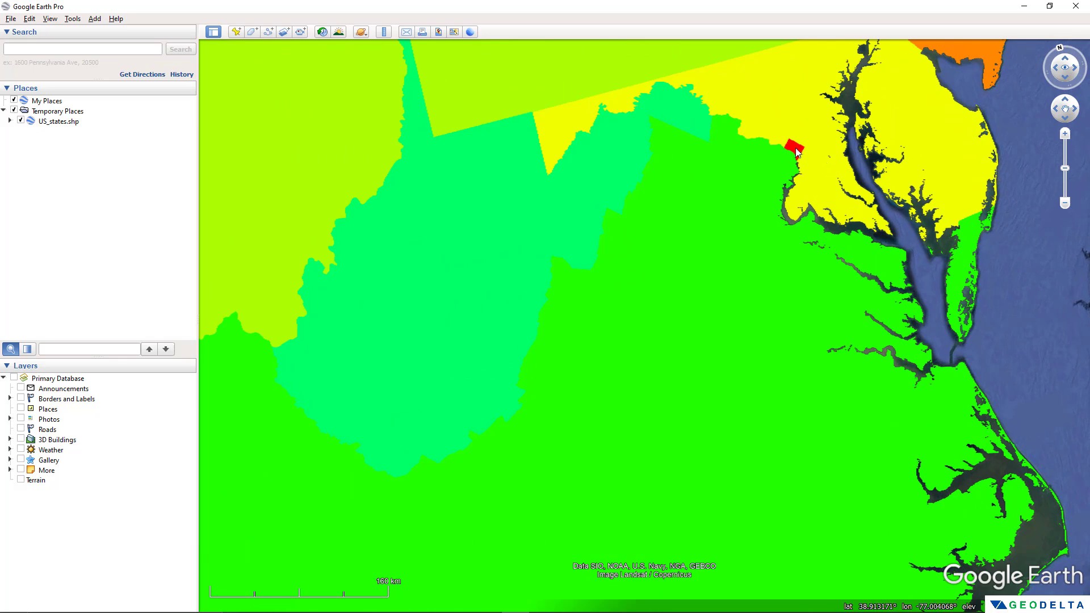
scroll(797, 152, up, 2)
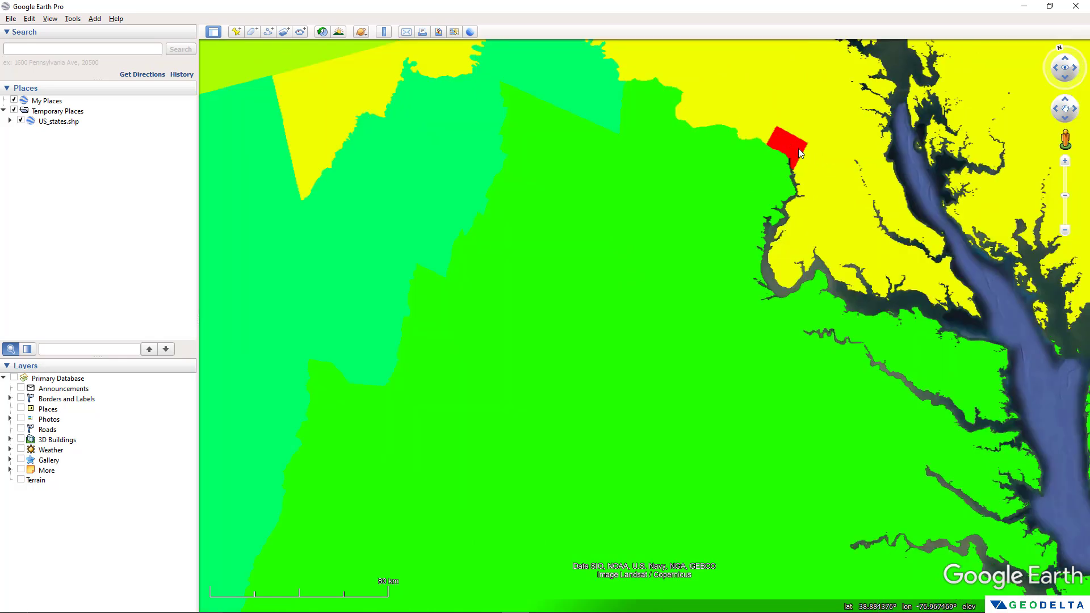
click(796, 148)
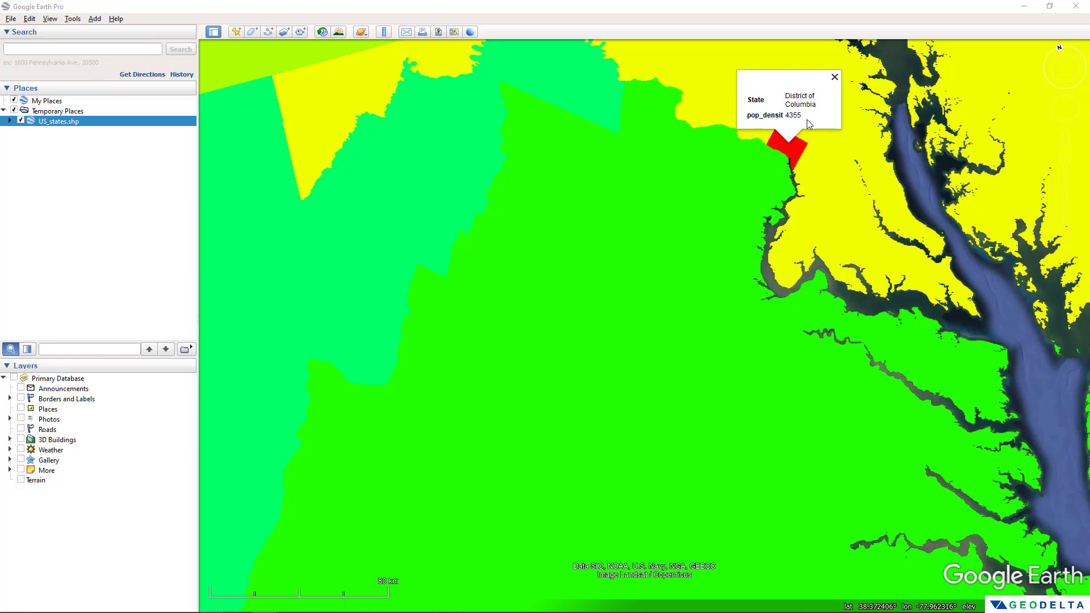
Inspect the population density attributes of the orange New Jersey polygon on the east coast
scroll(797, 205, down, 5)
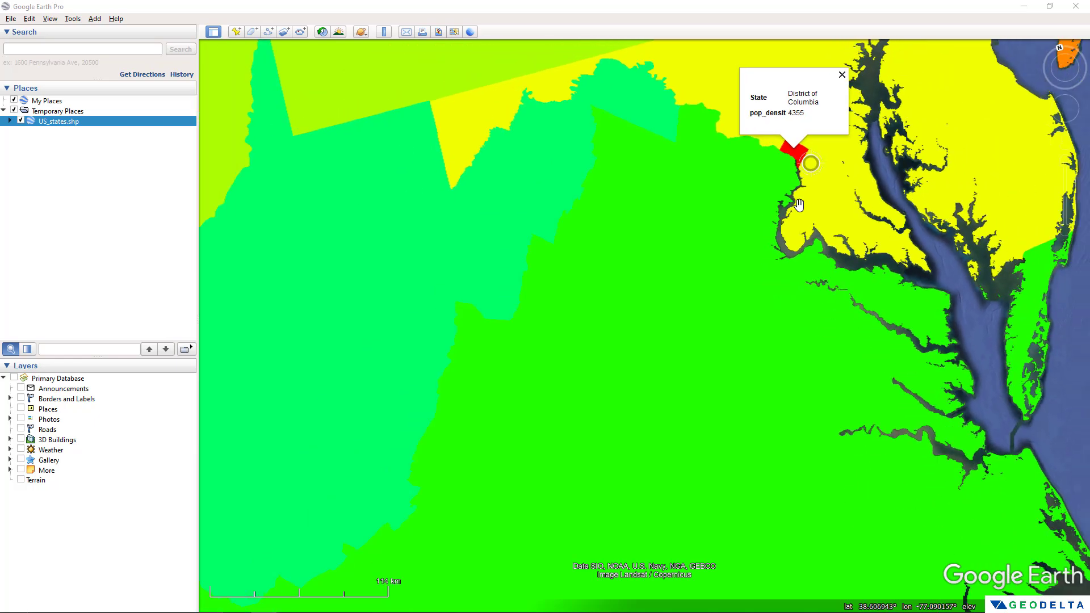
scroll(797, 205, down, 3)
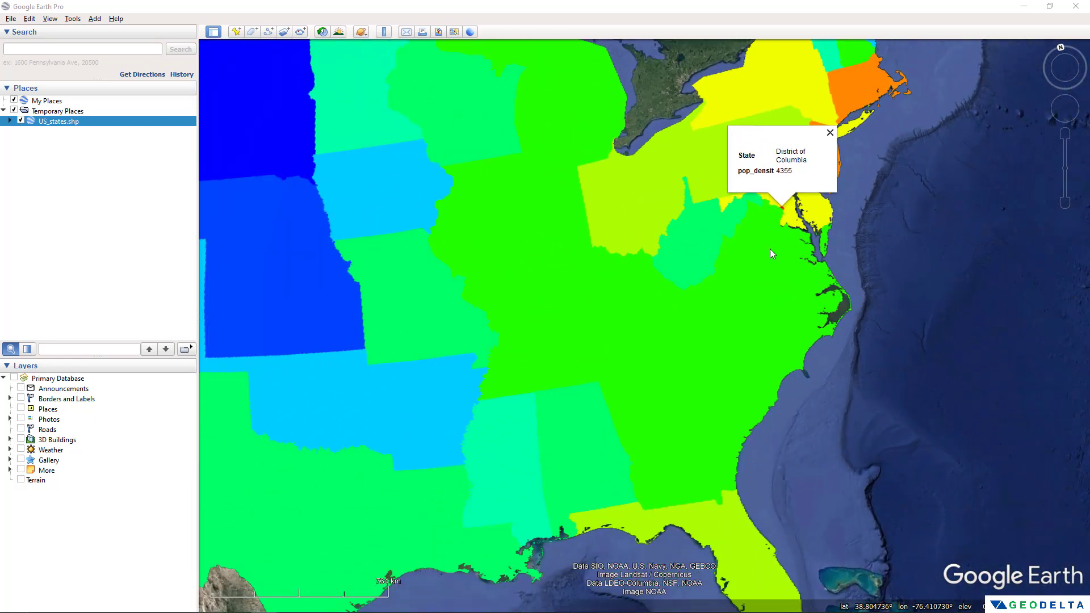
drag(763, 275, 702, 339)
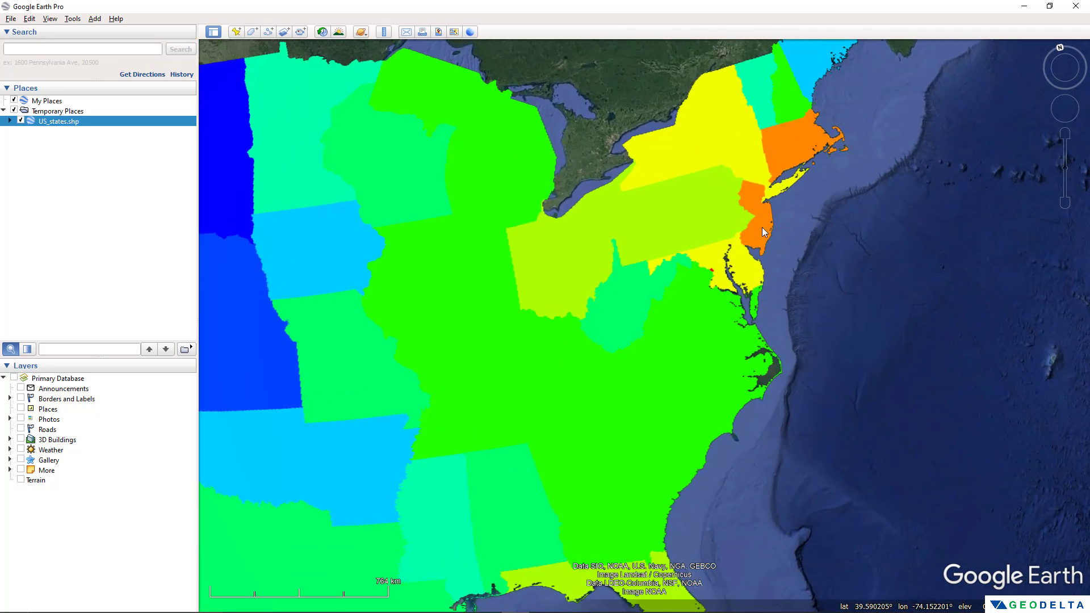
click(762, 228)
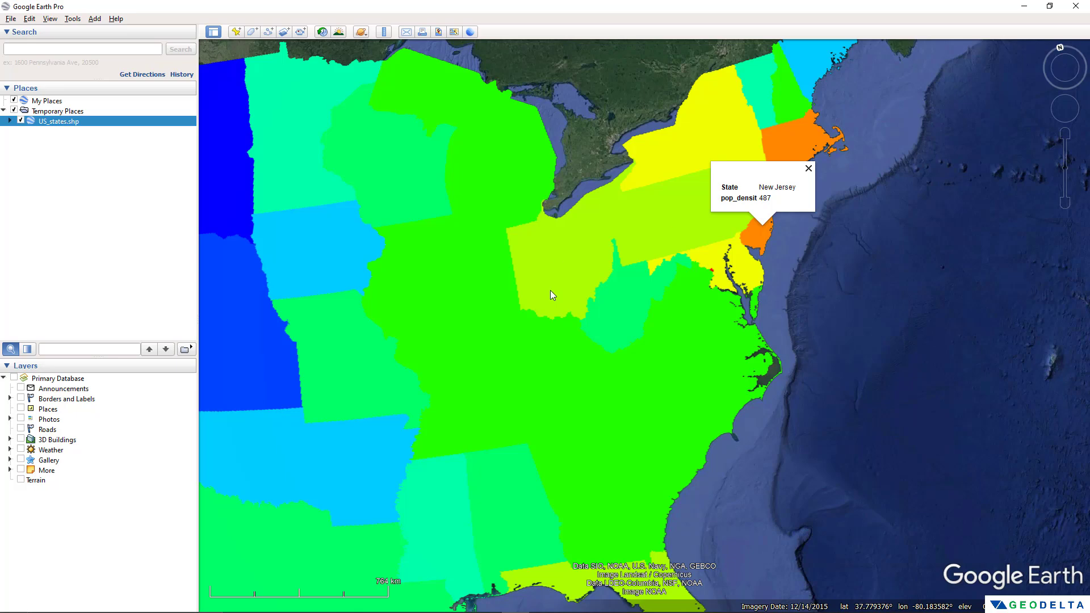
Inspect the population density attributes of the dark blue Montana polygon
scroll(555, 291, down, 3)
drag(793, 301, 834, 295)
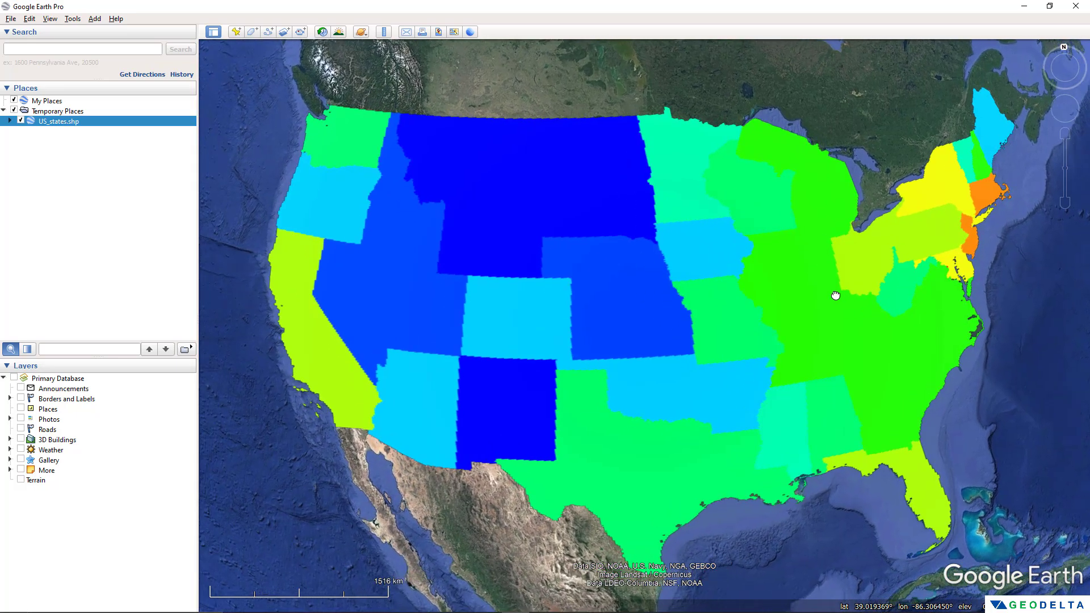
click(454, 125)
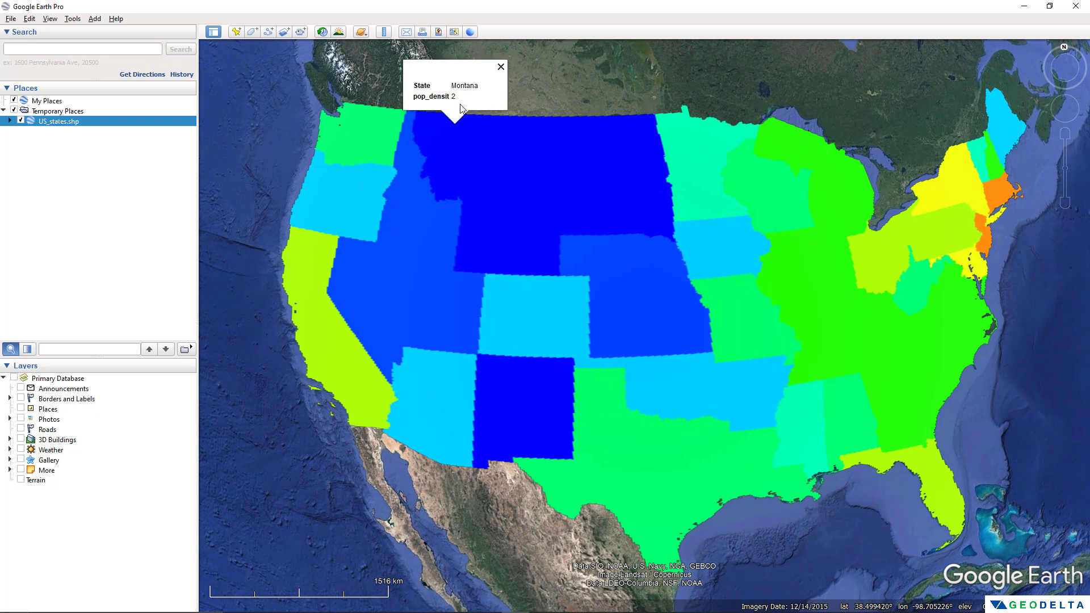
Inspect the population density attributes of the Alaska polygon, close its balloon, and return to the contiguous states
drag(452, 201, 767, 326)
drag(532, 210, 513, 284)
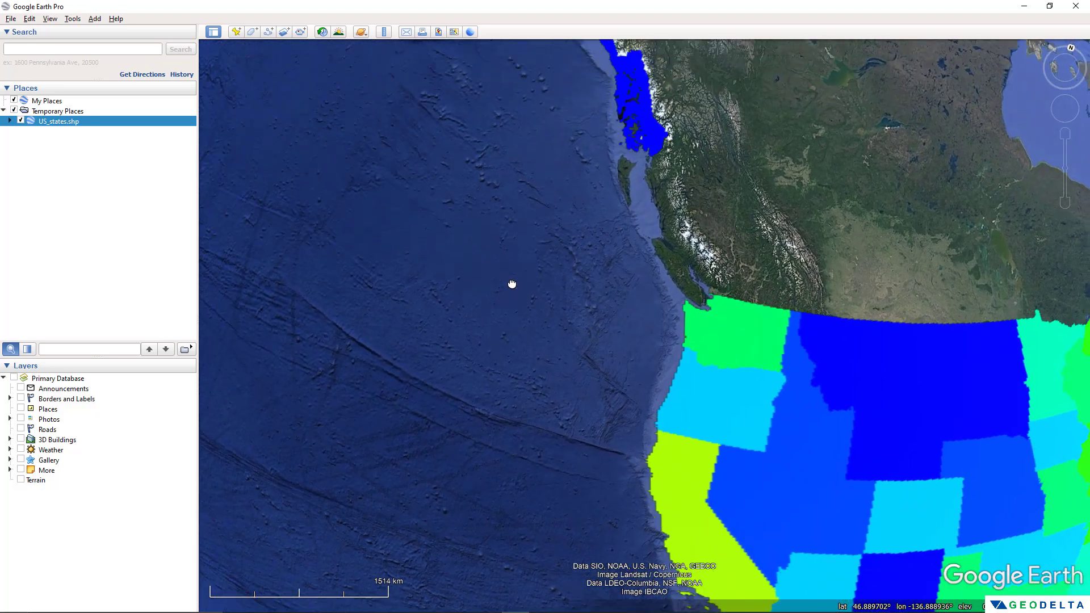
middle_drag(657, 338, 555, 264)
drag(554, 264, 632, 414)
middle_drag(616, 402, 648, 392)
click(454, 178)
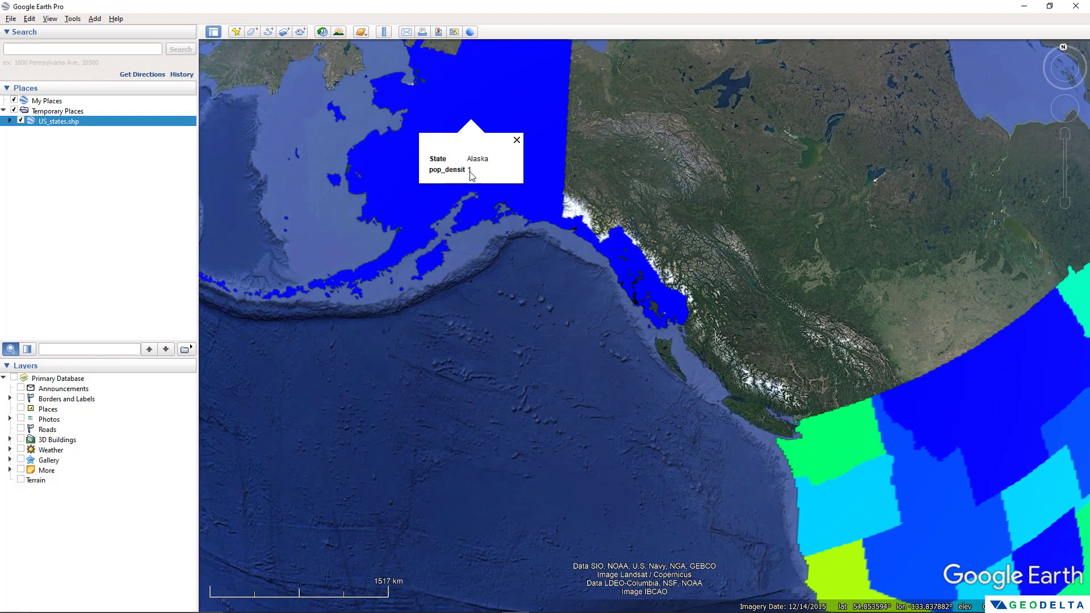
click(516, 139)
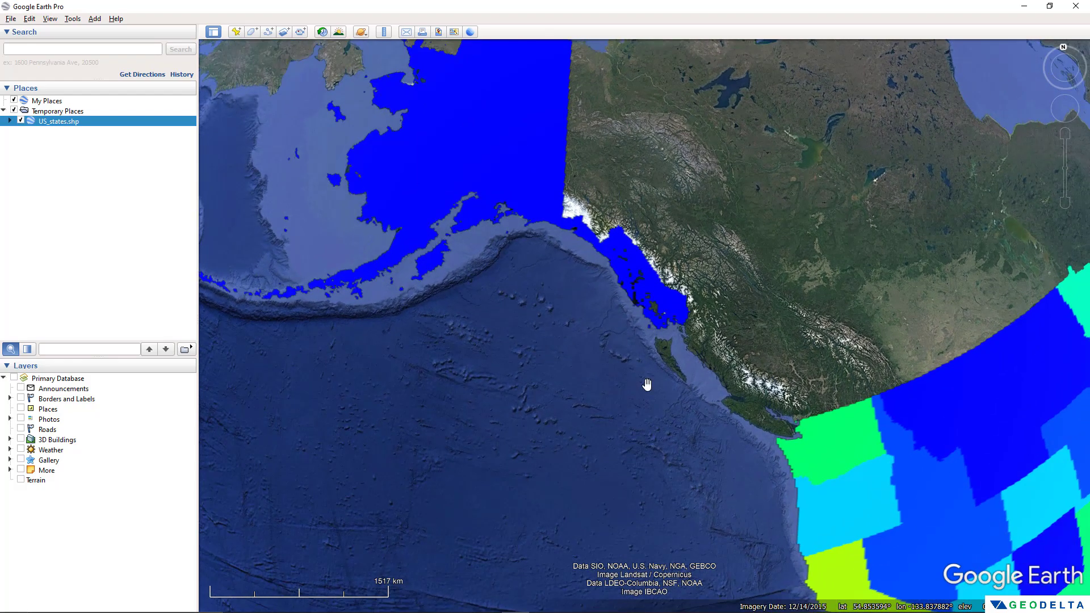
drag(555, 341, 455, 231)
middle_drag(455, 231, 663, 406)
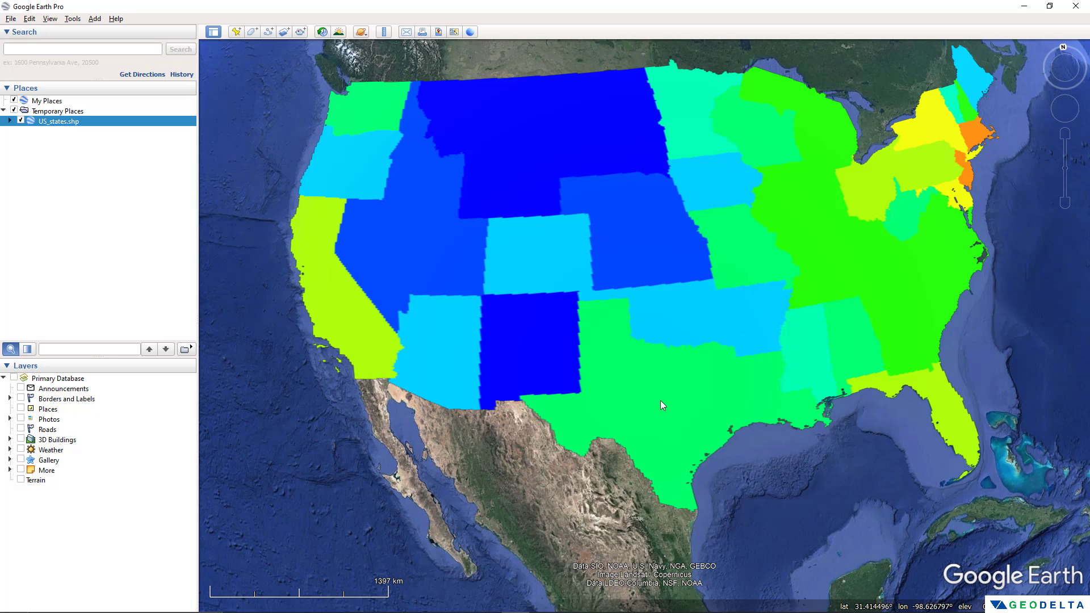